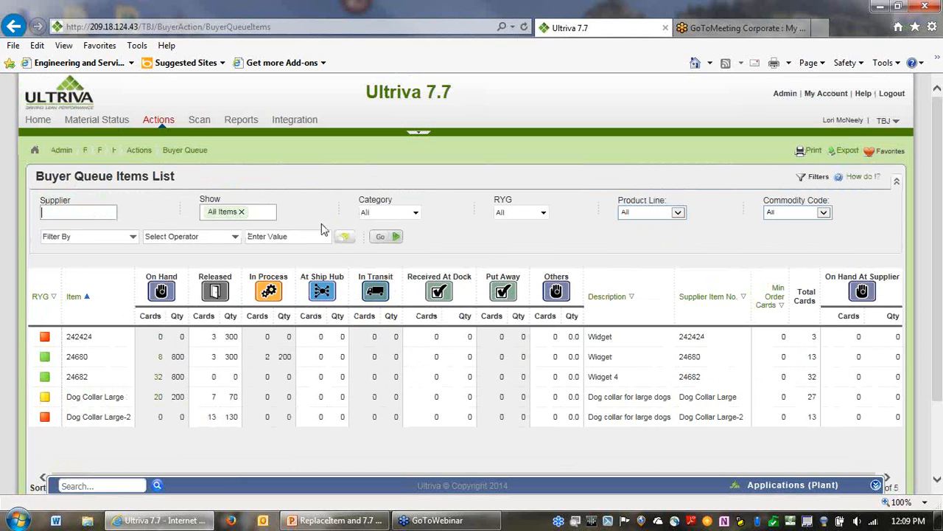
- Load the buyer queue without a supplier restriction and look through the full items list
left_click(380, 240)
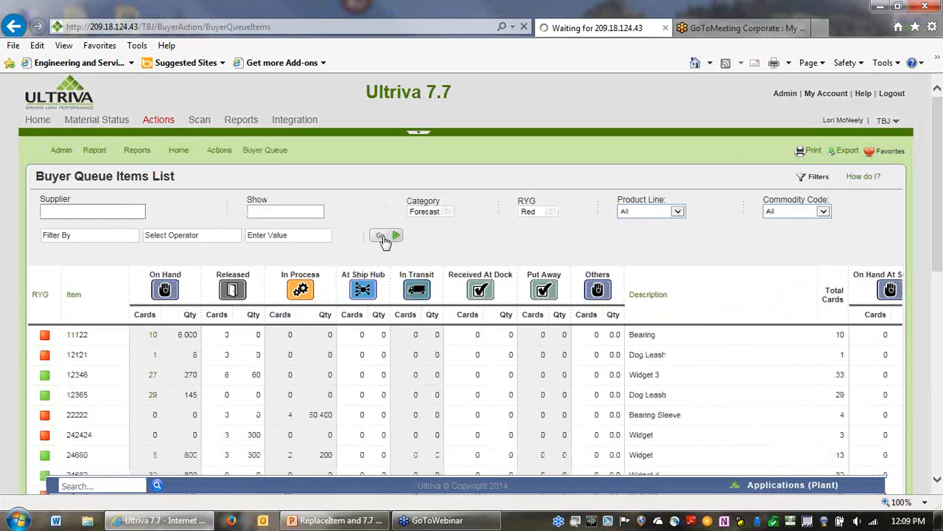
scroll(613, 313, "down", 2)
scroll(613, 316, "down", 3)
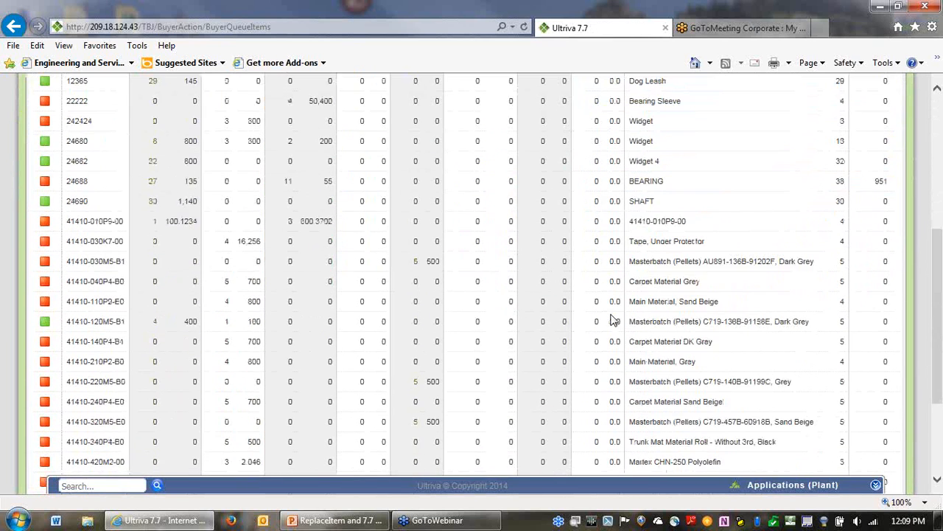
scroll(613, 319, "down", 2)
scroll(605, 310, "up", 7)
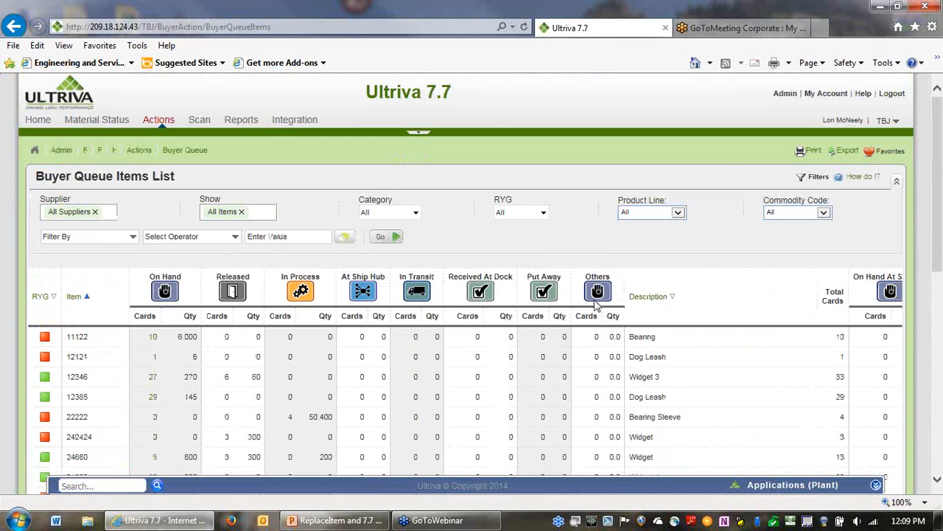
- Filter the buyer queue items list to the supplier A&G Machining
left_click(95, 214)
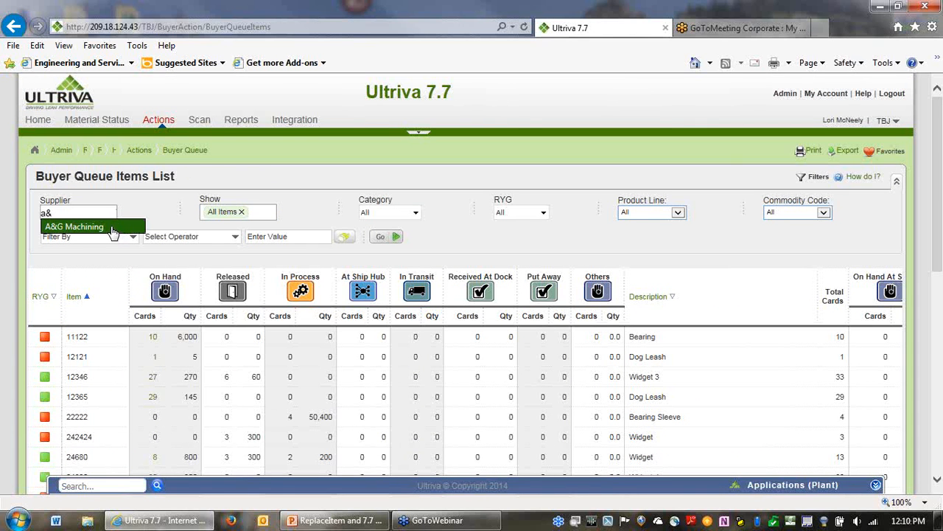
left_click(112, 228)
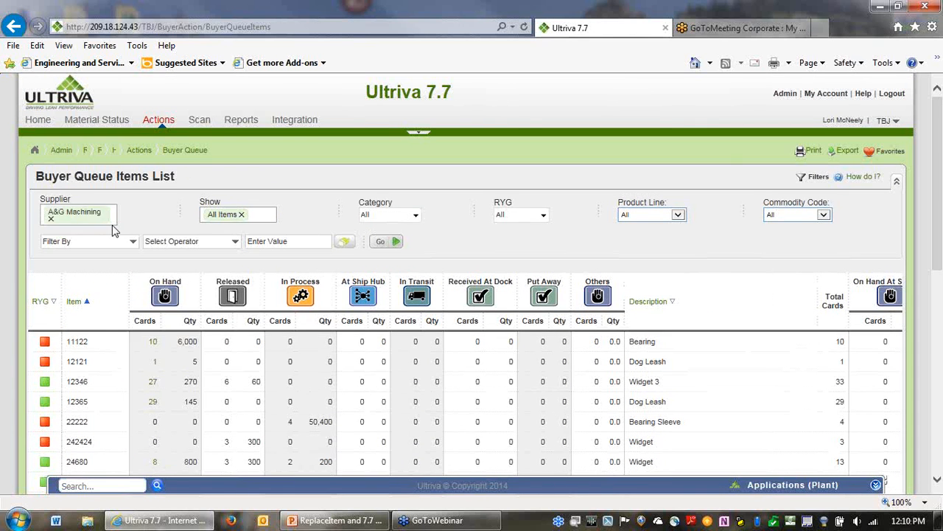
left_click(382, 242)
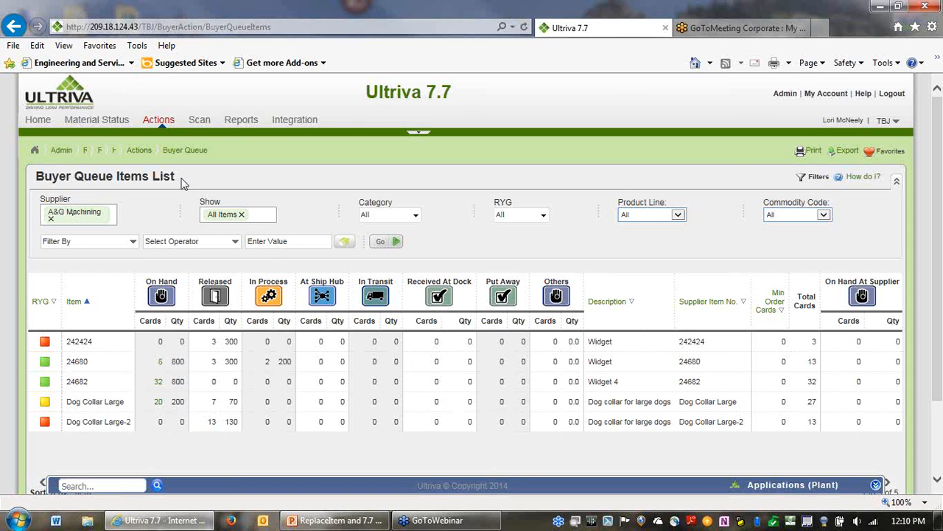
- Open the Buyer Status report, remove its preset supplier filter and run it for all suppliers
left_click(238, 124)
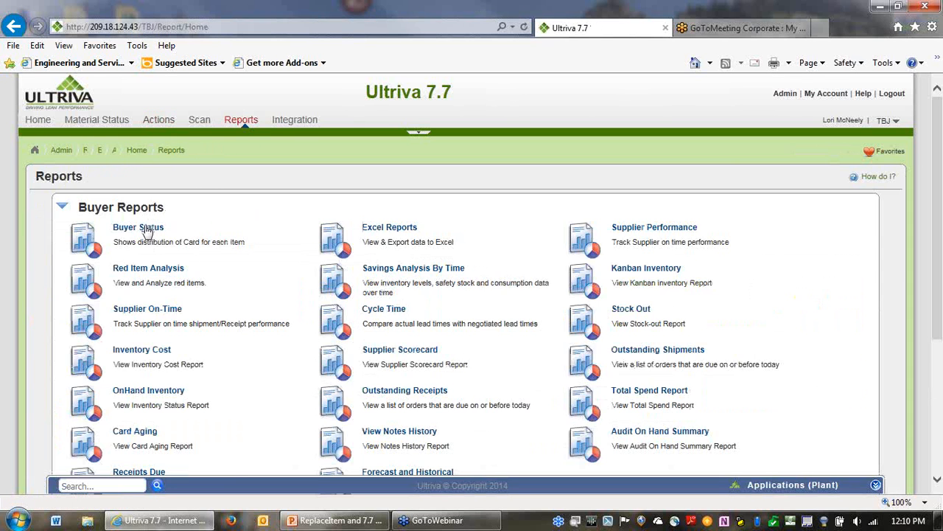
left_click(147, 230)
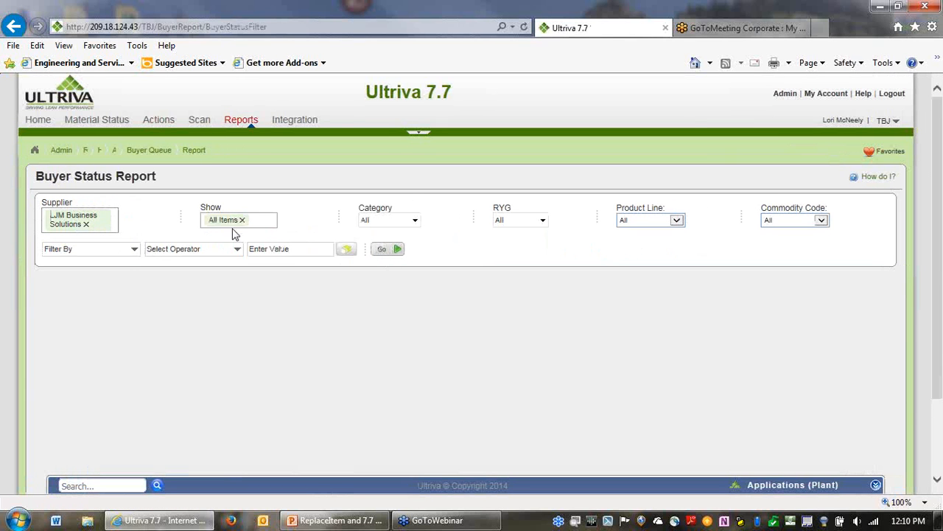
left_click(85, 226)
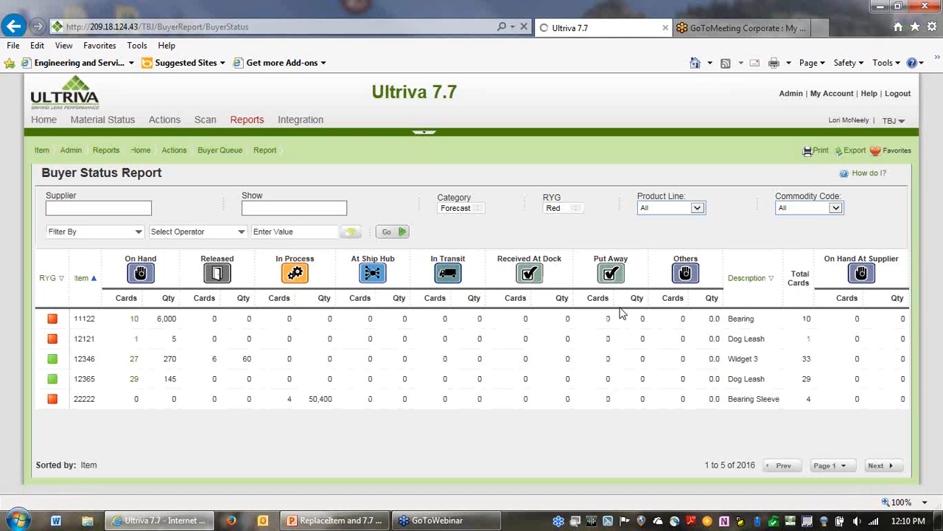
scroll(639, 371, "down", 1)
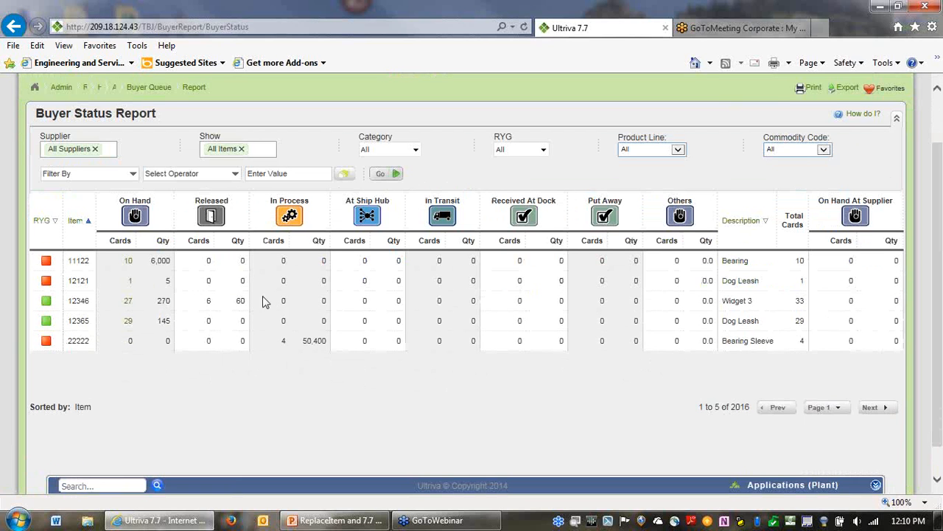
- Filter the Buyer Status report to the supplier A&G Machining
left_click(93, 149)
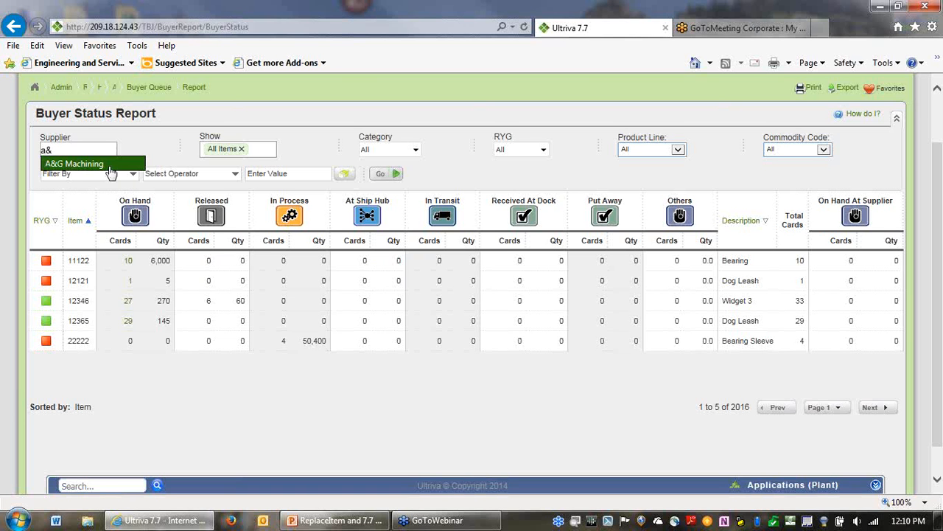
left_click(106, 164)
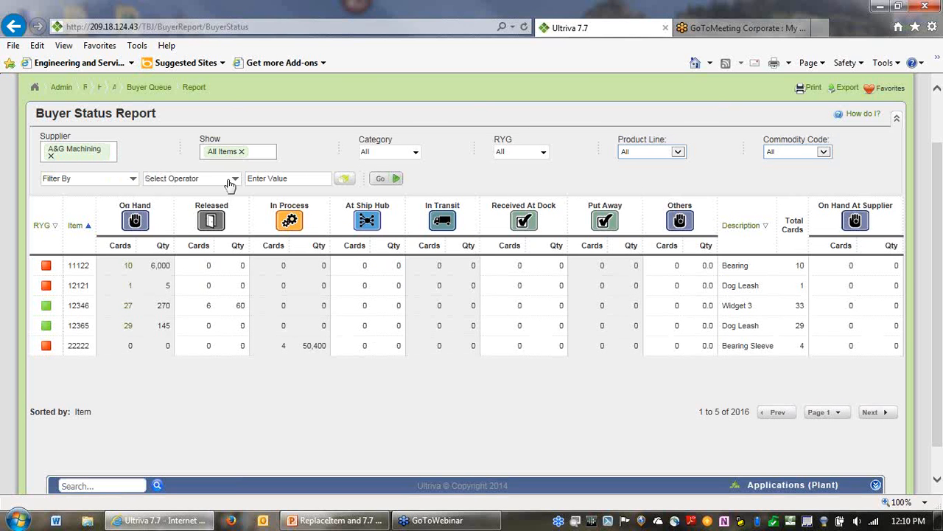
left_click(380, 178)
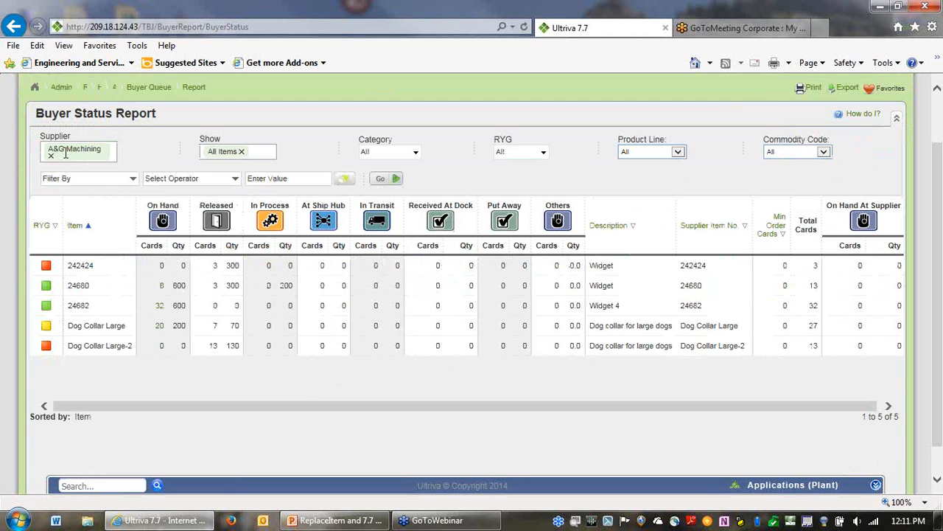
- Examine the on-hand and released cards of the Dog Collar Large item in the report
left_click(290, 327)
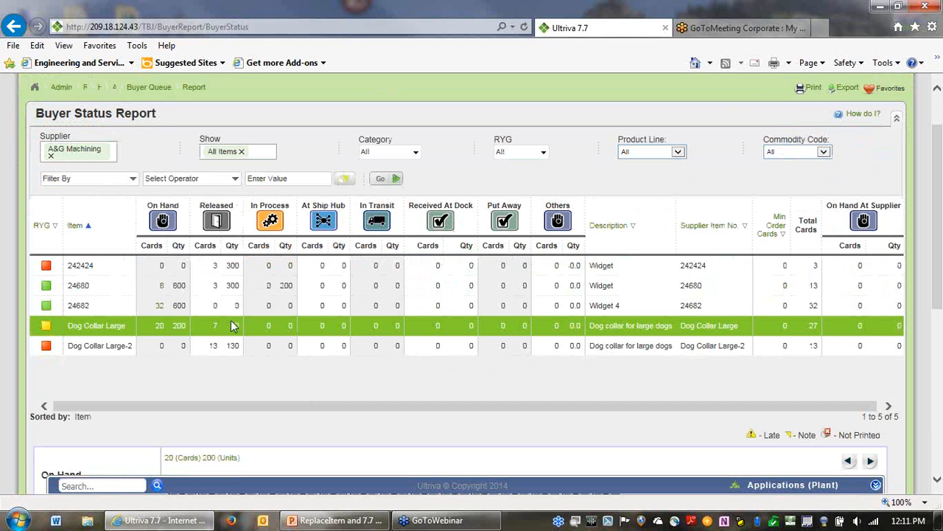
scroll(309, 317, "down", 3)
mouse_move(185, 372)
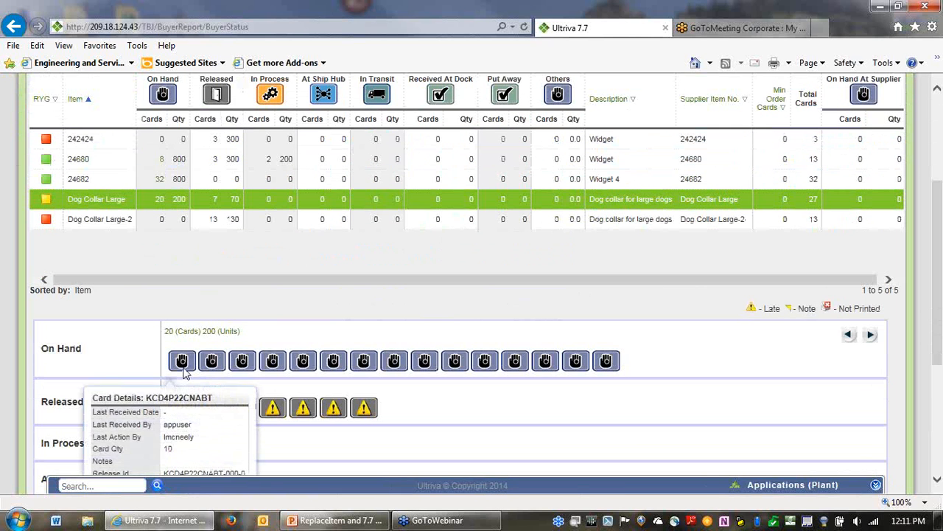
mouse_move(335, 411)
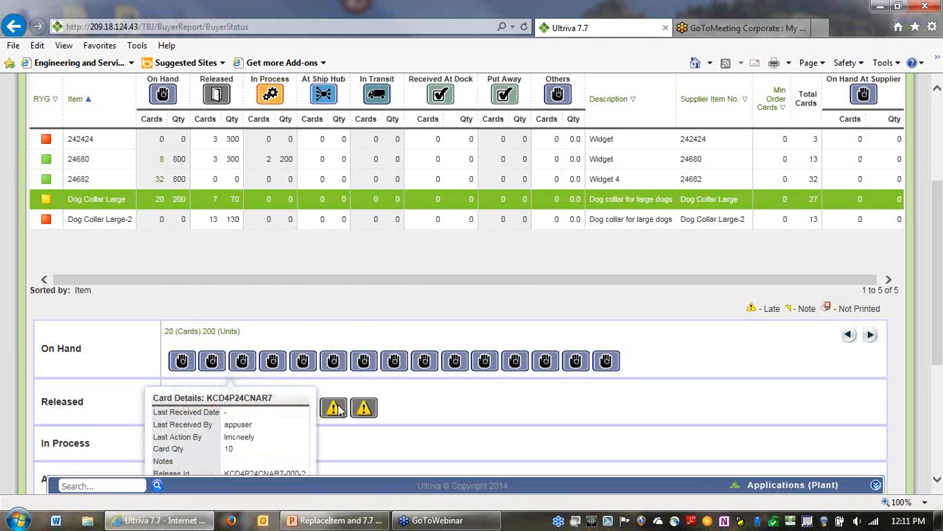
scroll(334, 359, "down", 1)
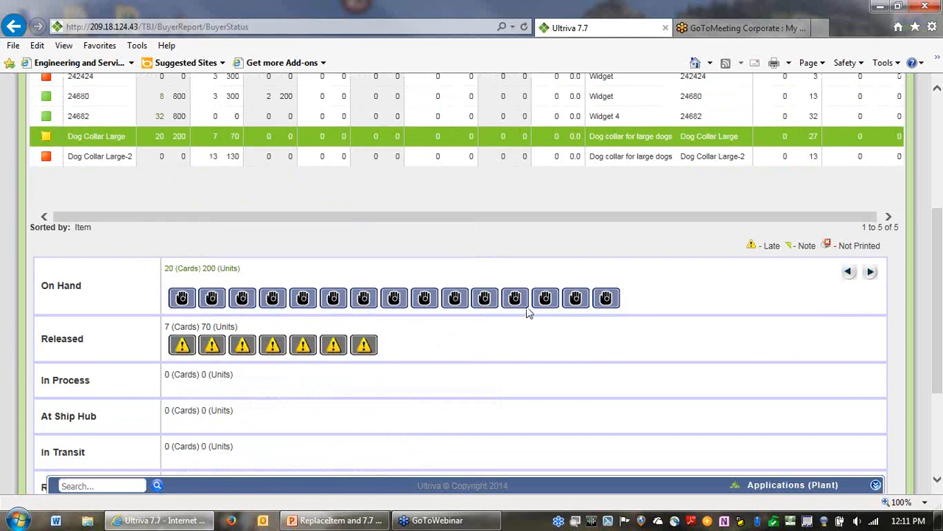
scroll(527, 313, "up", 4)
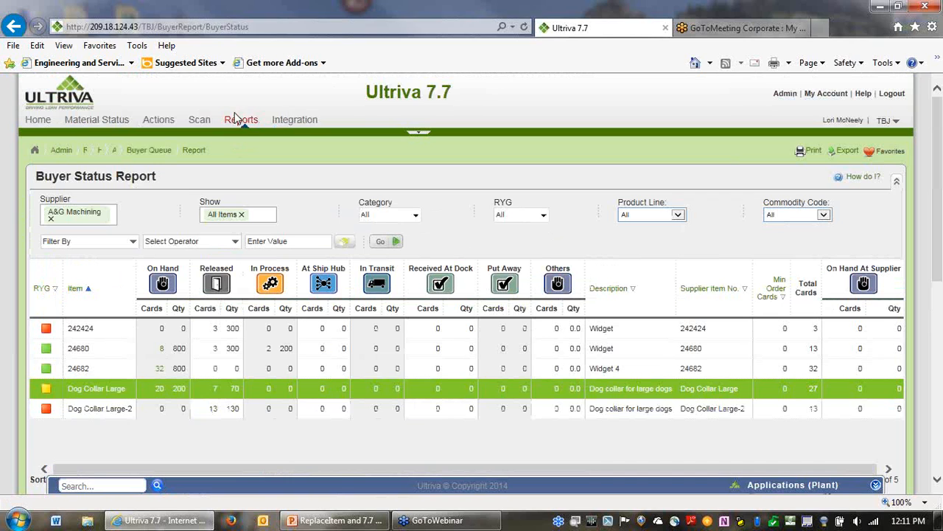
- Switch to the PowerPoint slide show, go through the Buyer Action - Supplier Filters slide and leave the show
left_click(881, 7)
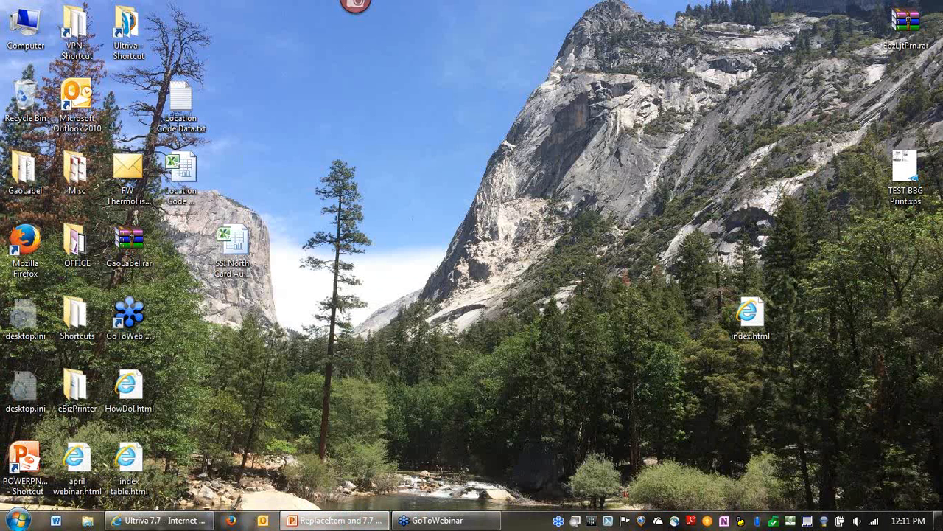
left_click(336, 520)
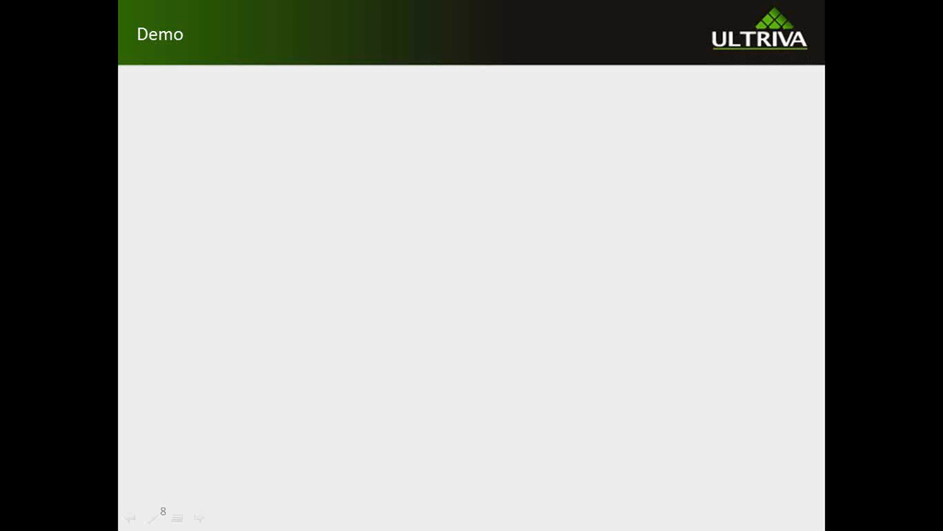
left_click(661, 226)
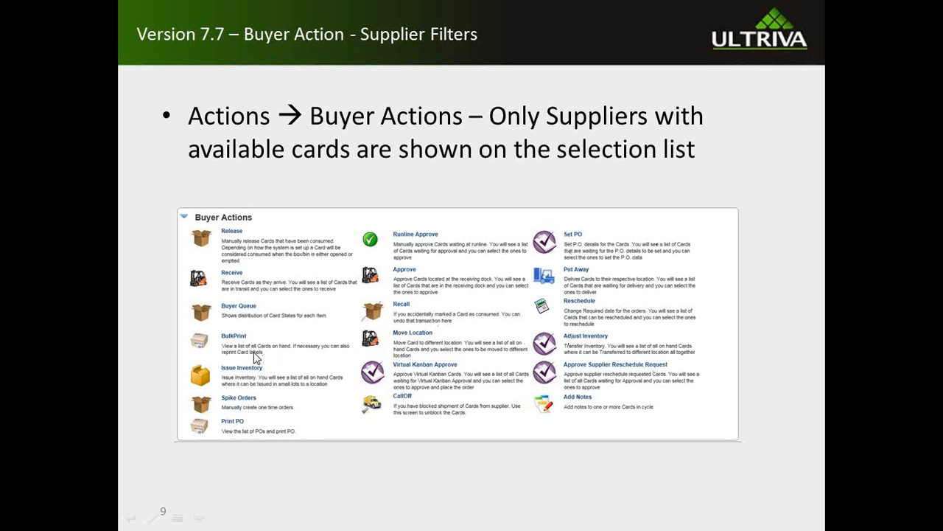
left_click(570, 404)
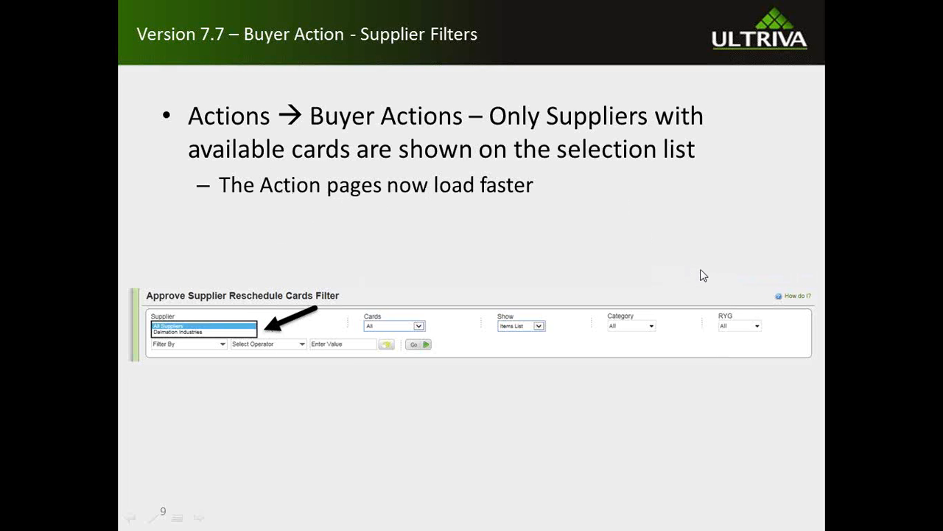
key("Escape")
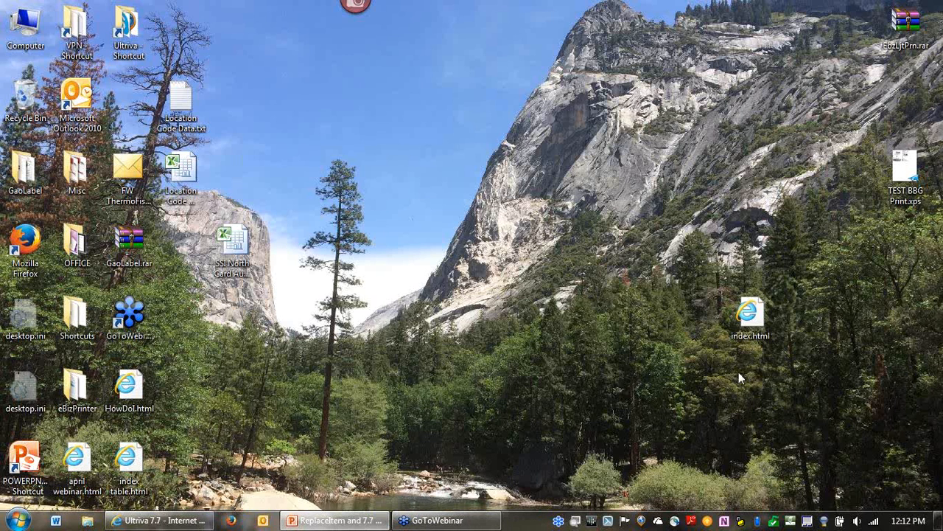
- Switch back to Ultriva in Internet Explorer, open the Put Away buyer action and show its supplier filter choices
left_click(162, 520)
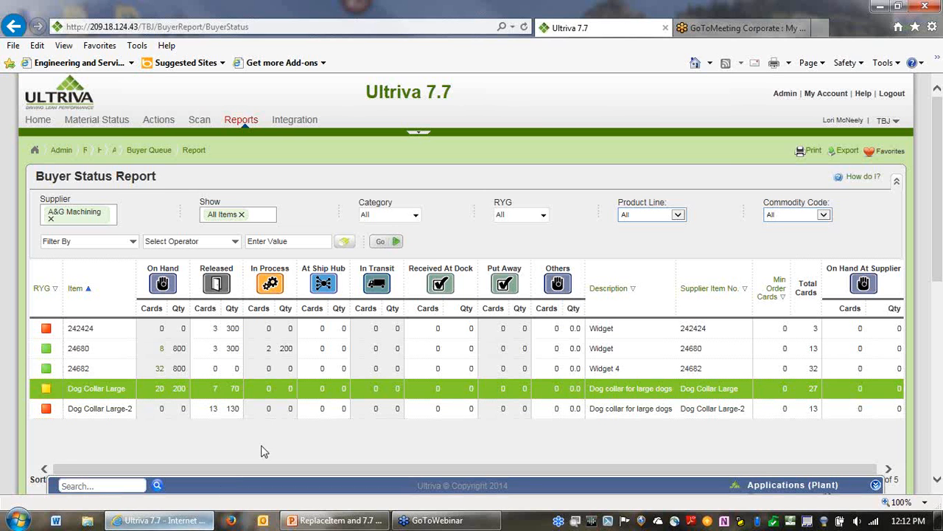
left_click(160, 124)
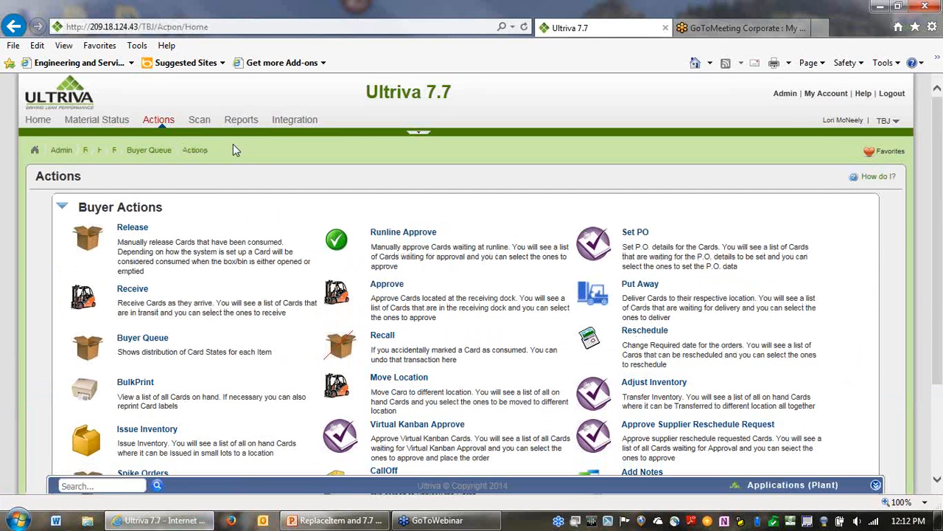
left_click(635, 287)
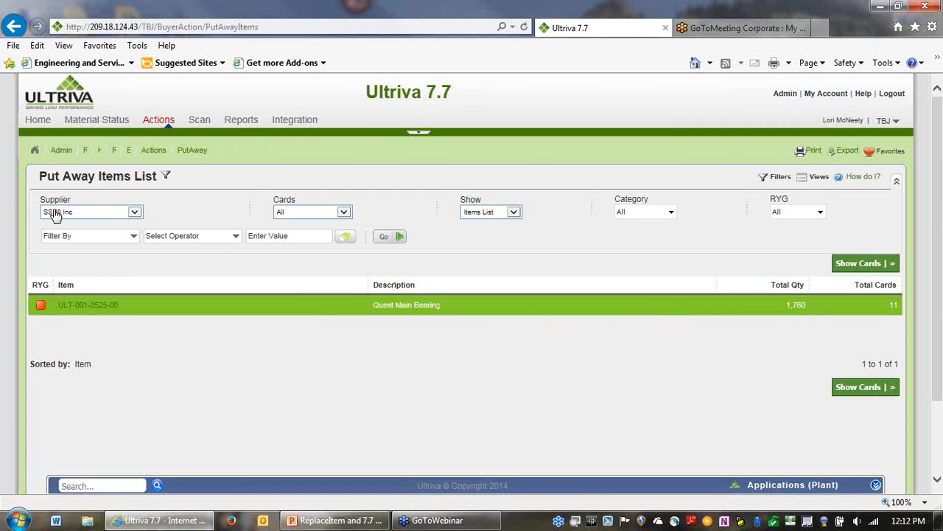
left_click(135, 213)
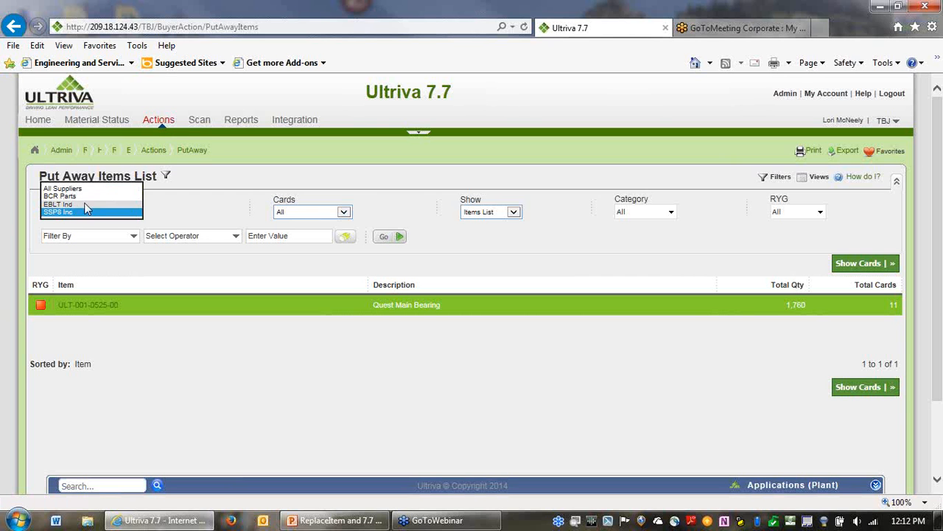
- Open the Approve Supplier Reschedule Request action and check which suppliers its filter offers
left_click(164, 123)
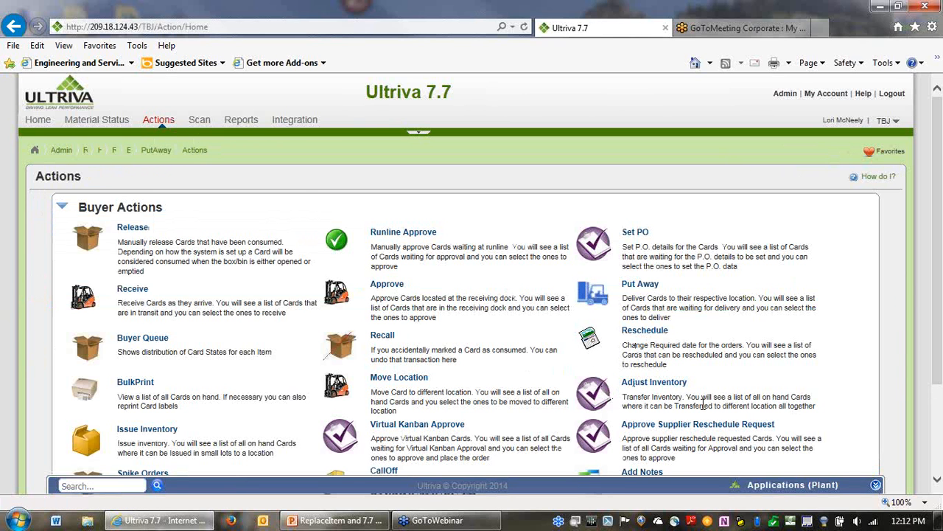
left_click(661, 426)
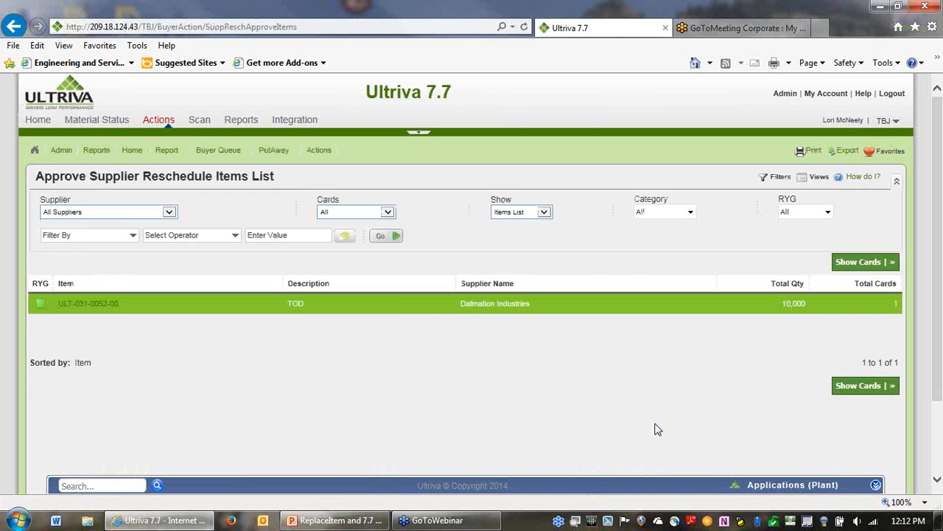
left_click(169, 212)
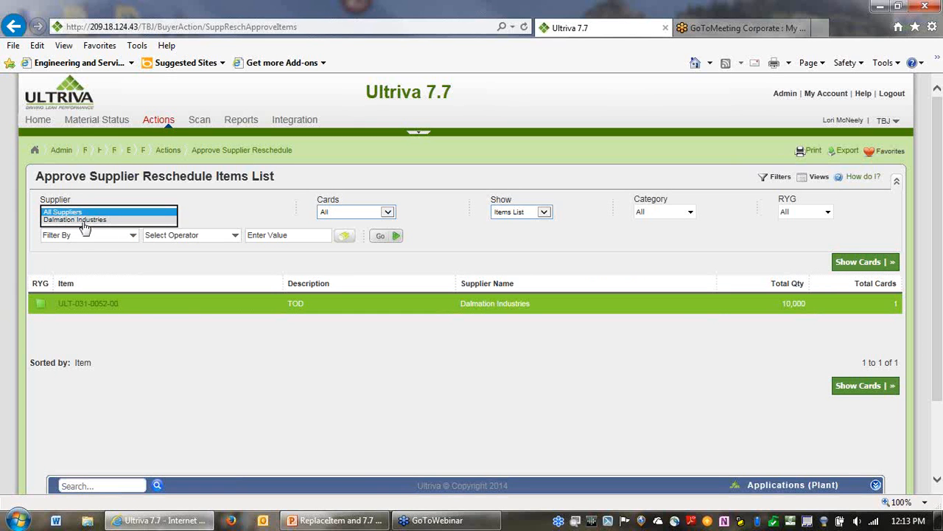
left_click(451, 445)
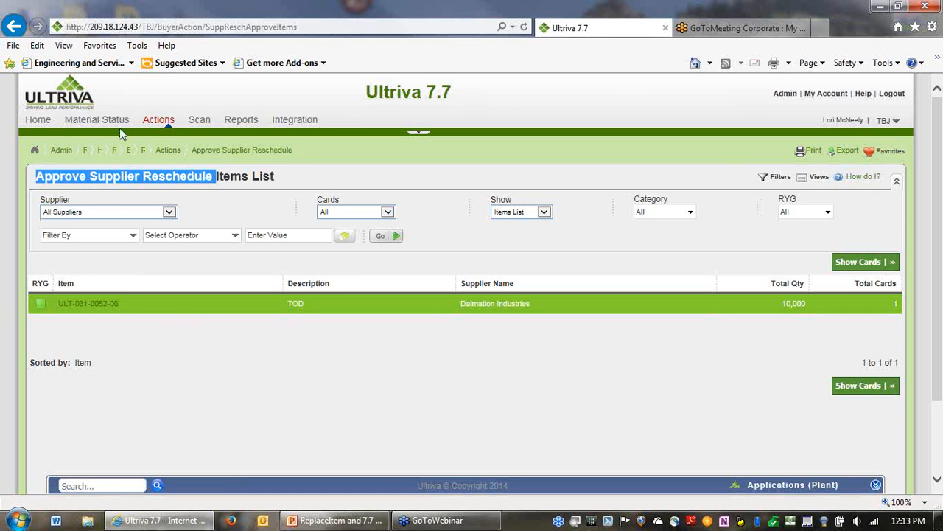
- View the cards awaiting reschedule approval through Order Tracking on the Buyer Home page, and return to the Actions page
left_click(38, 121)
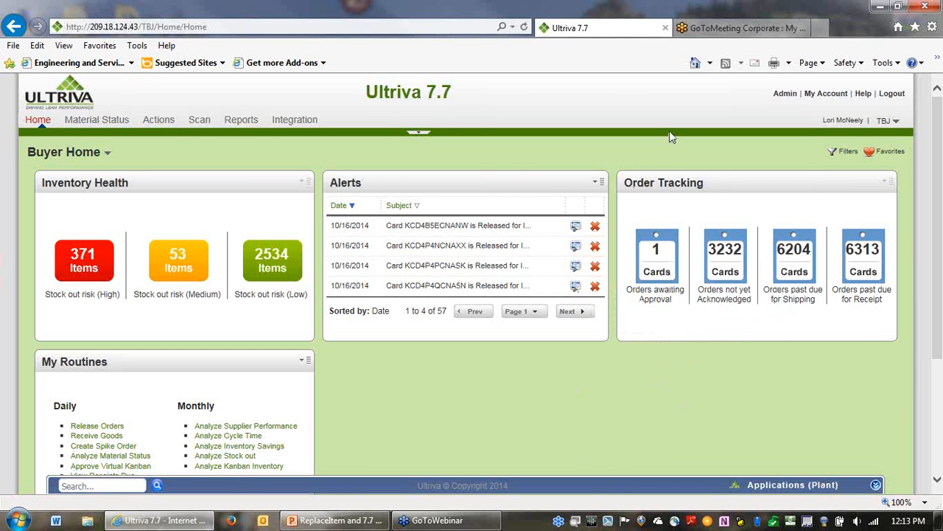
mouse_move(656, 254)
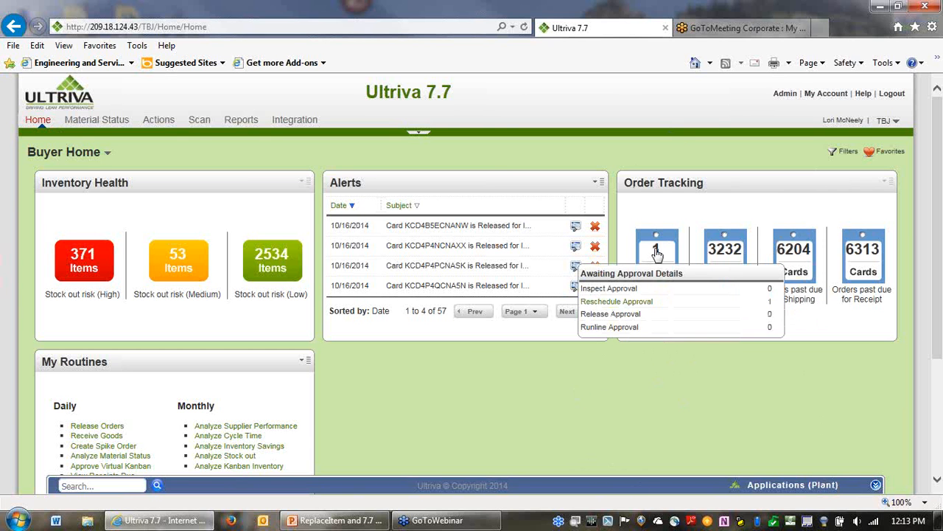
left_click(641, 305)
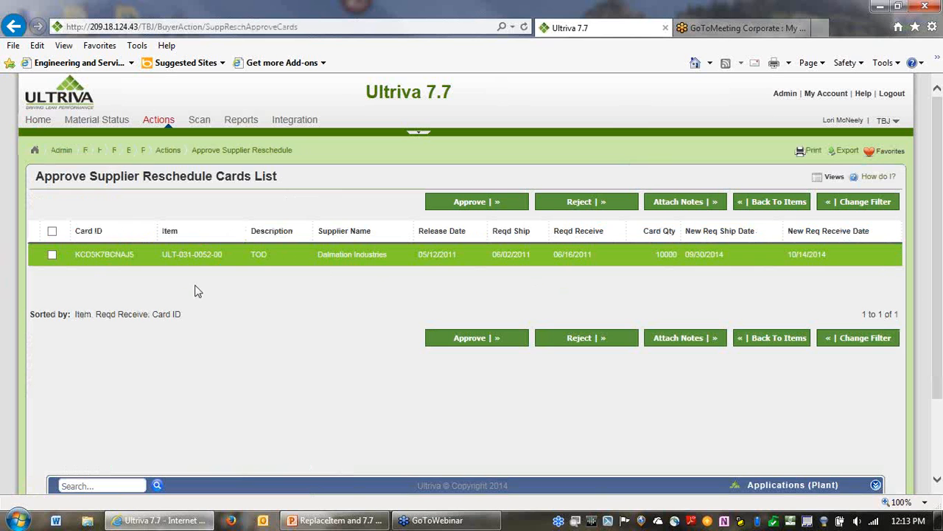
left_click(158, 119)
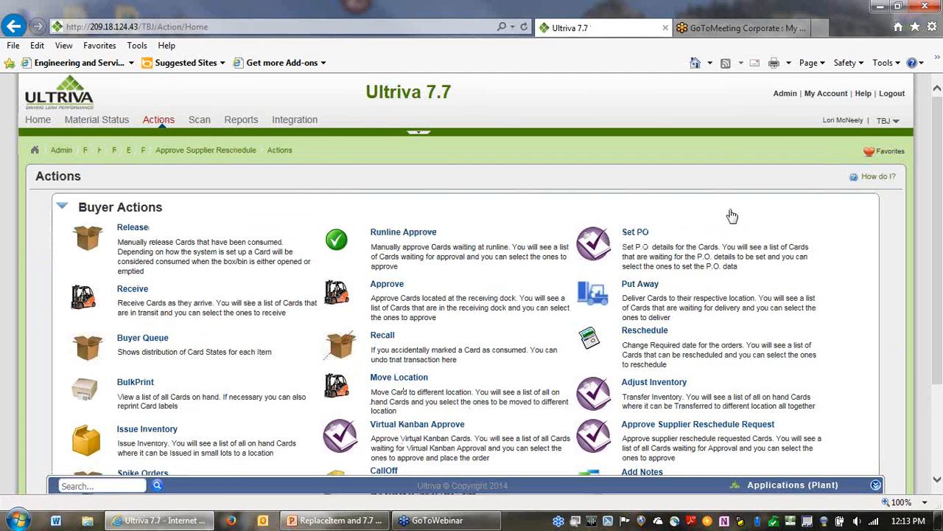
- Switch to the PowerPoint slide show and go from the Buyer Action - Supplier Filters slide through to the Replace Item Poll Questions slide
key("alt+Tab")
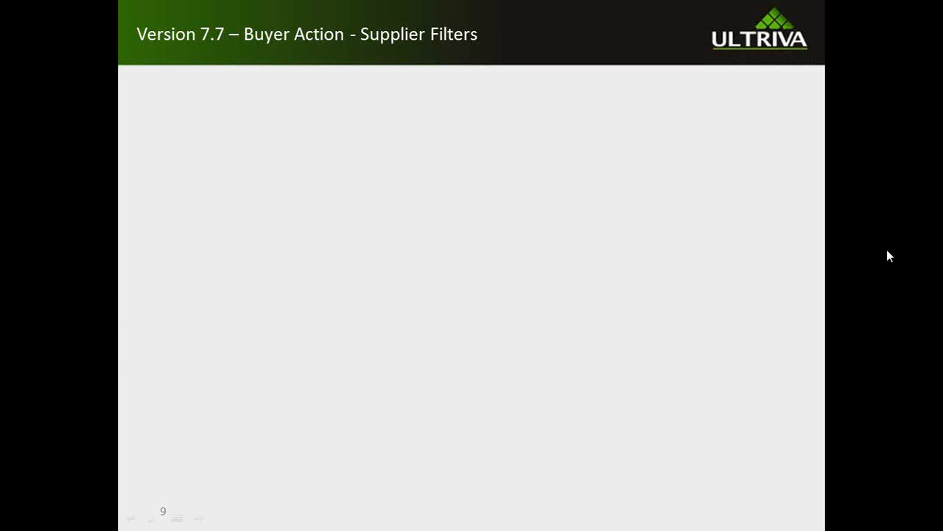
left_click(888, 251)
left_click(887, 251)
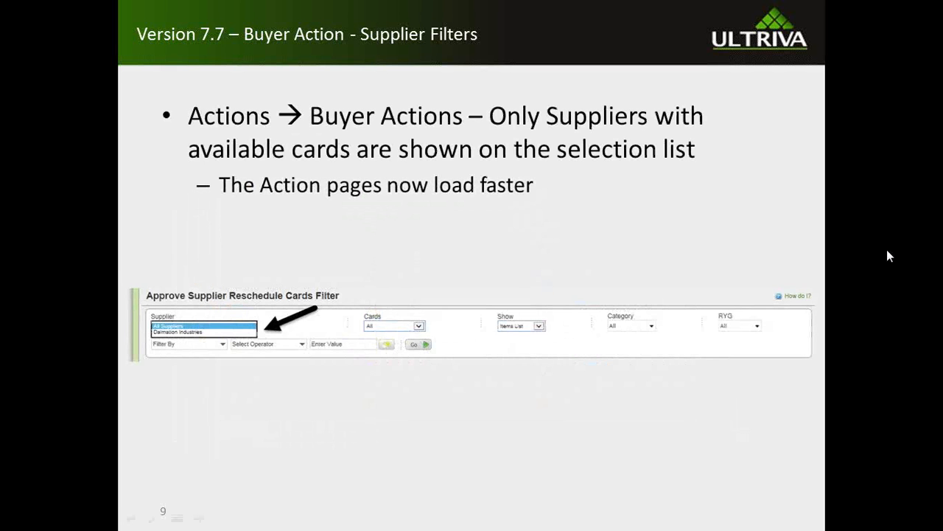
left_click(887, 251)
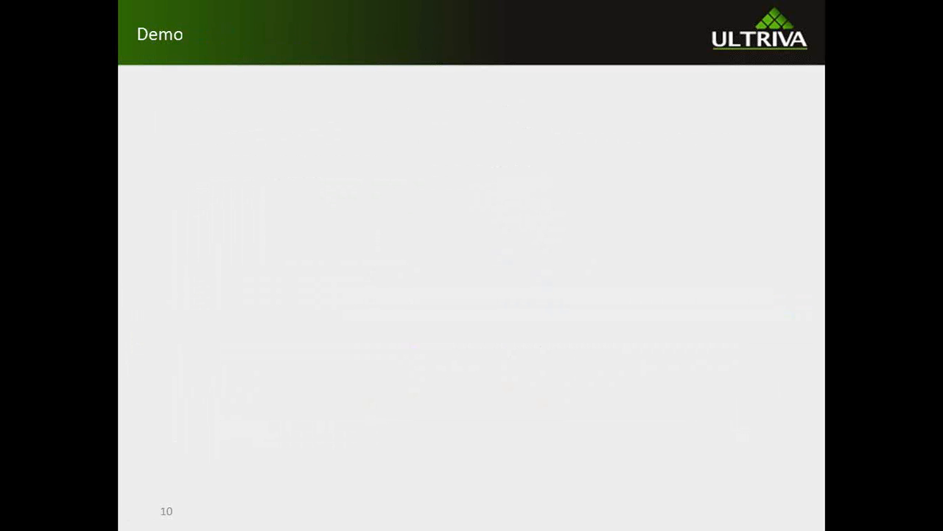
key("Right")
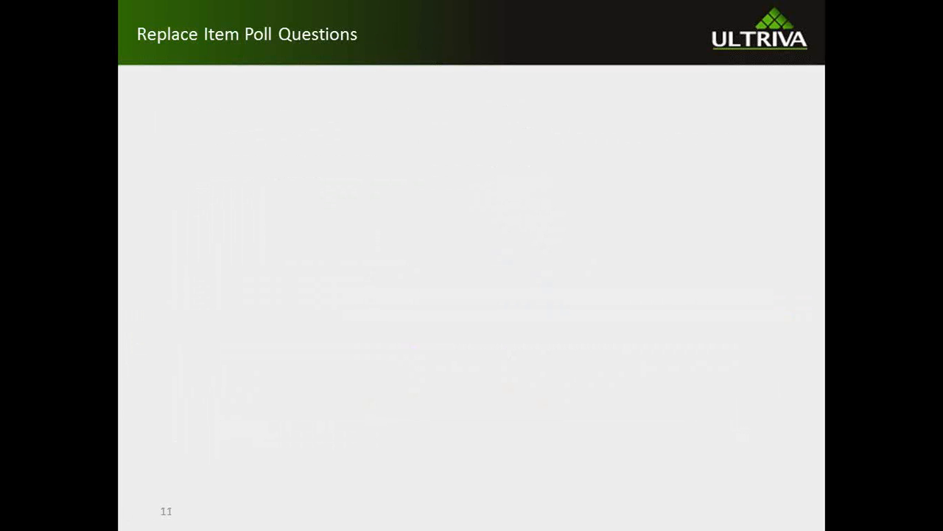
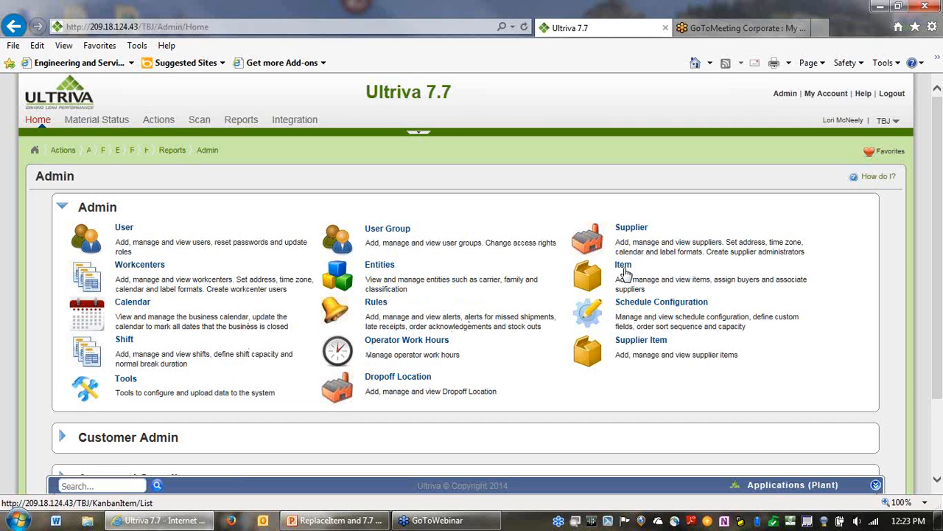
- Open the Item list from the Admin page and compare the card counts of Dog Collar Large and Dog Collar Large-2
left_click(623, 267)
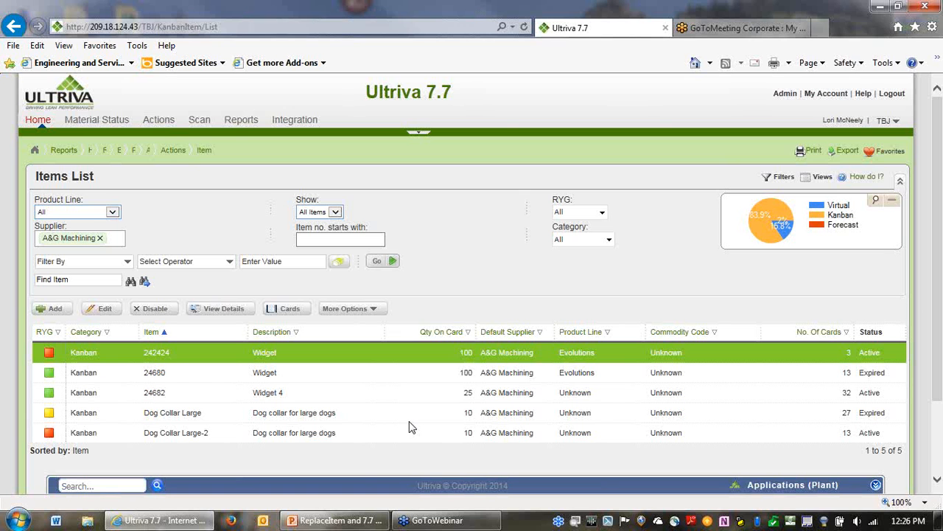
double_click(847, 414)
double_click(846, 433)
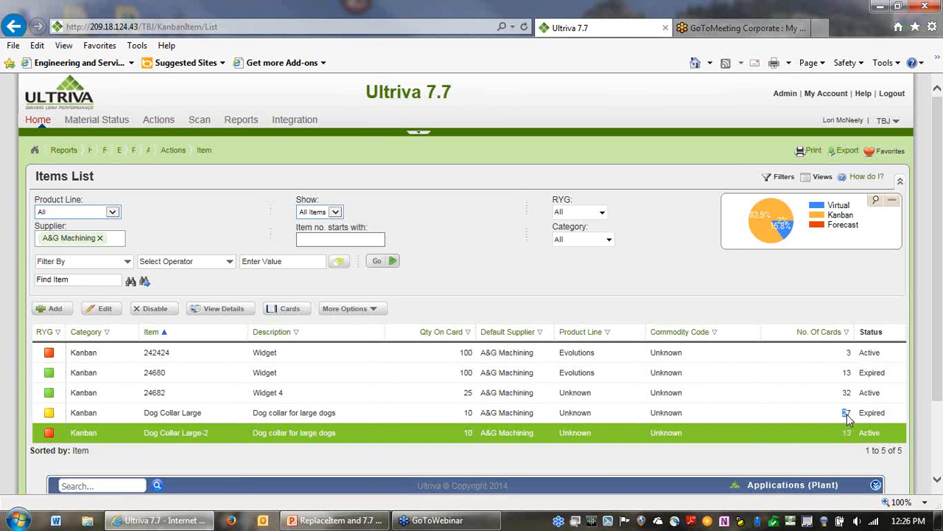
double_click(846, 413)
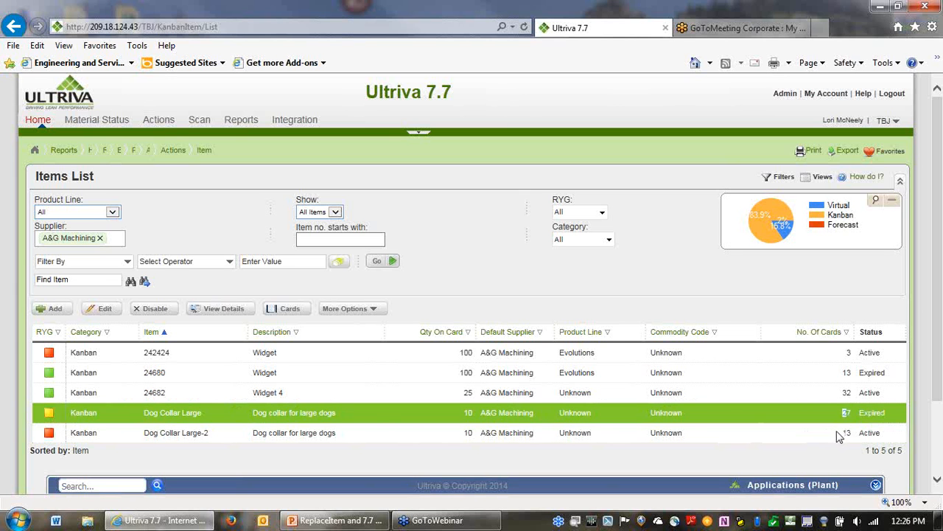
double_click(846, 433)
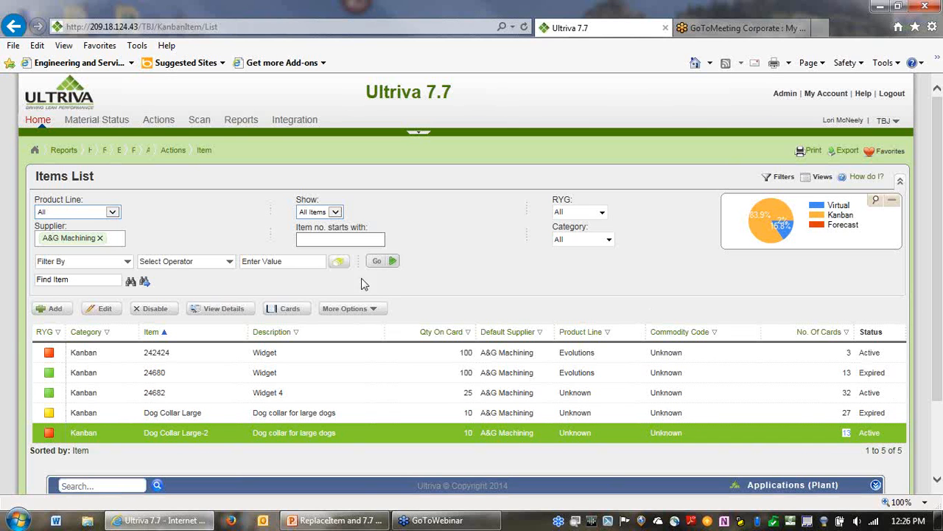
left_click(340, 413)
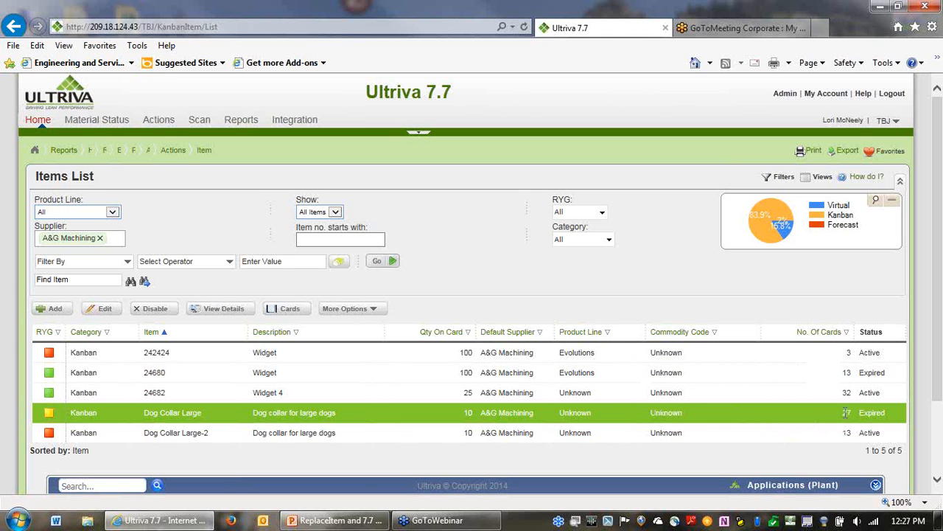
- Switch to the Supplier application and open the orders not yet acknowledged from Order Tracking
left_click(774, 488)
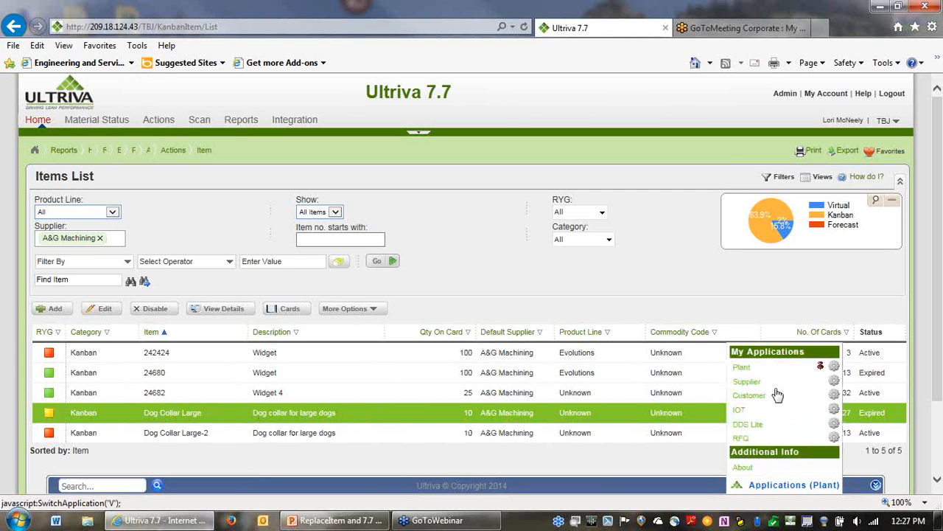
left_click(746, 381)
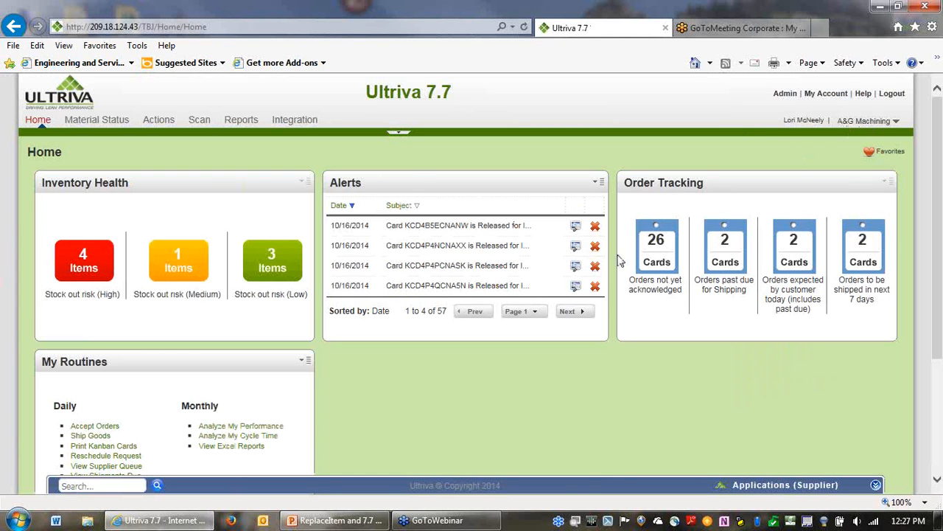
left_click(655, 244)
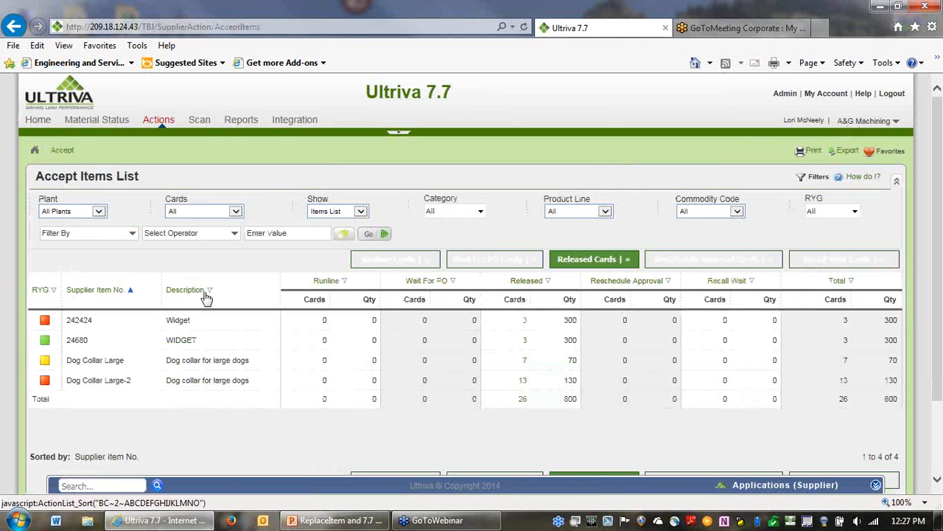
- Accept all released cards of the Dog Collar Large item
left_click_drag(66, 362, 129, 362)
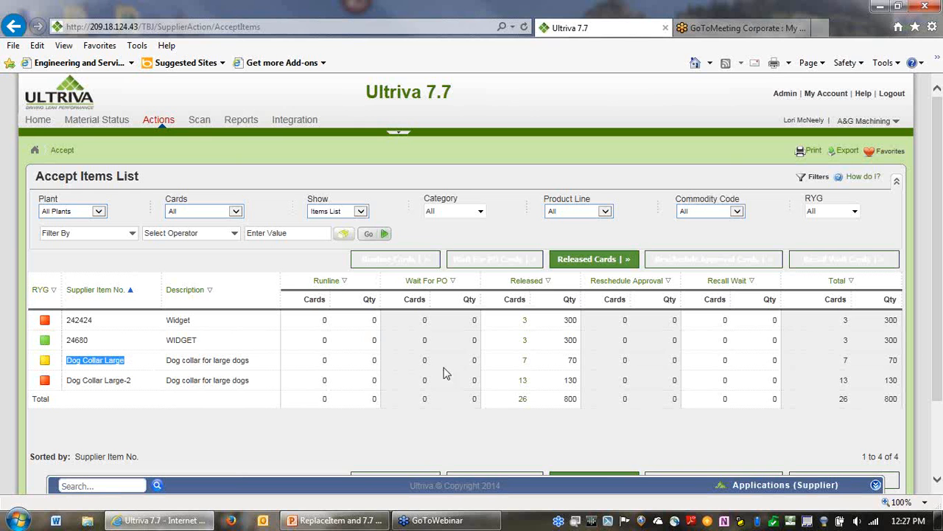
left_click(524, 361)
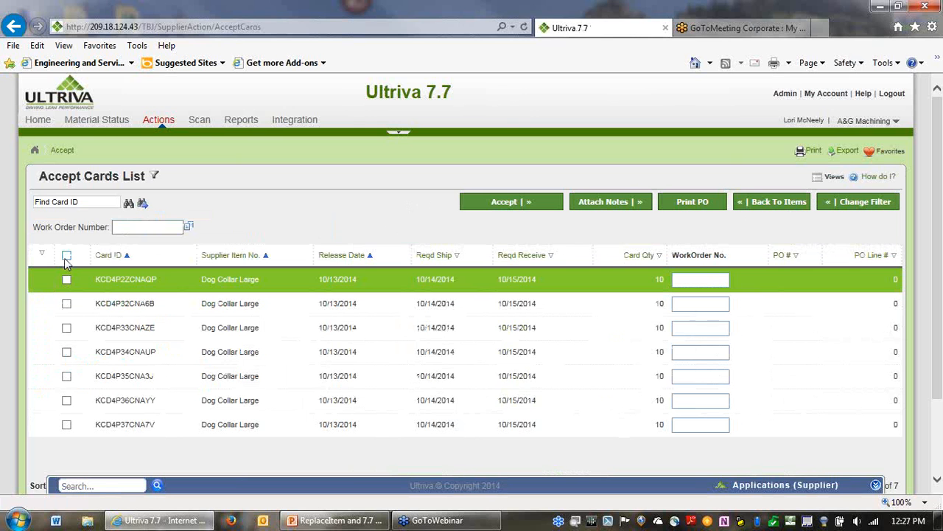
left_click(66, 256)
left_click(509, 211)
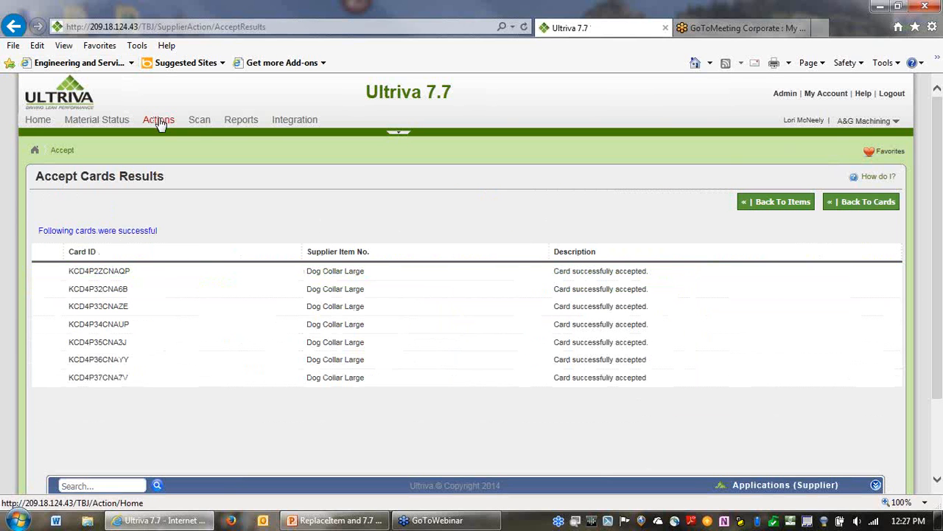
- Ship the accepted Dog Collar Large cards except KCD4P36CNAYY and KCD4P37CNA7V, and read the shipping results message
left_click(158, 122)
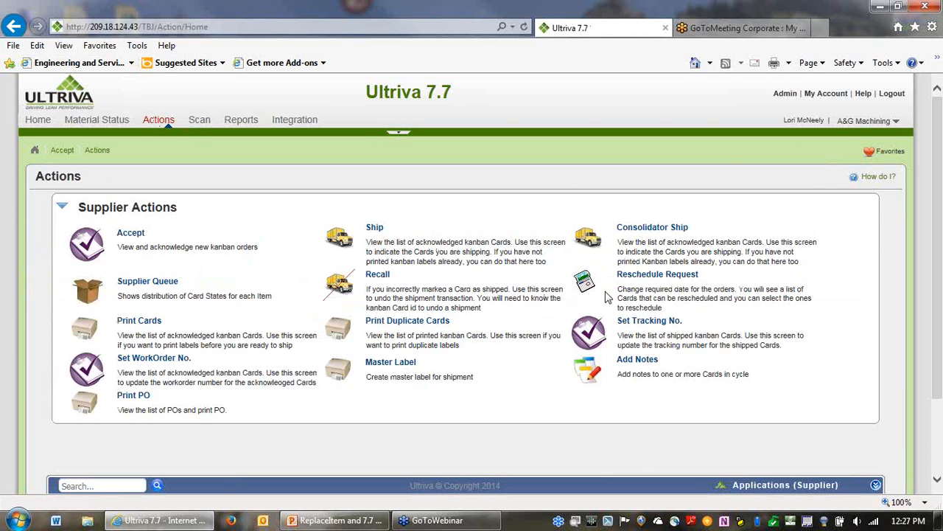
left_click(373, 228)
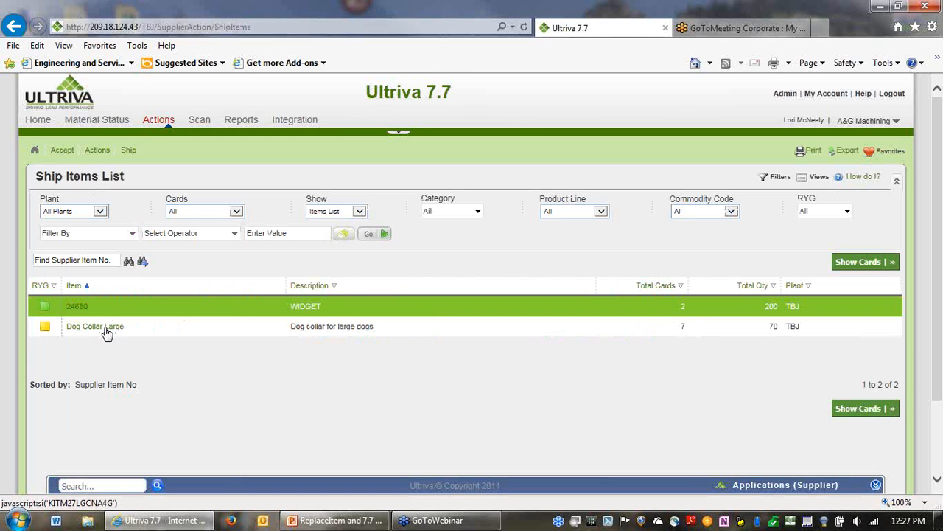
left_click(105, 333)
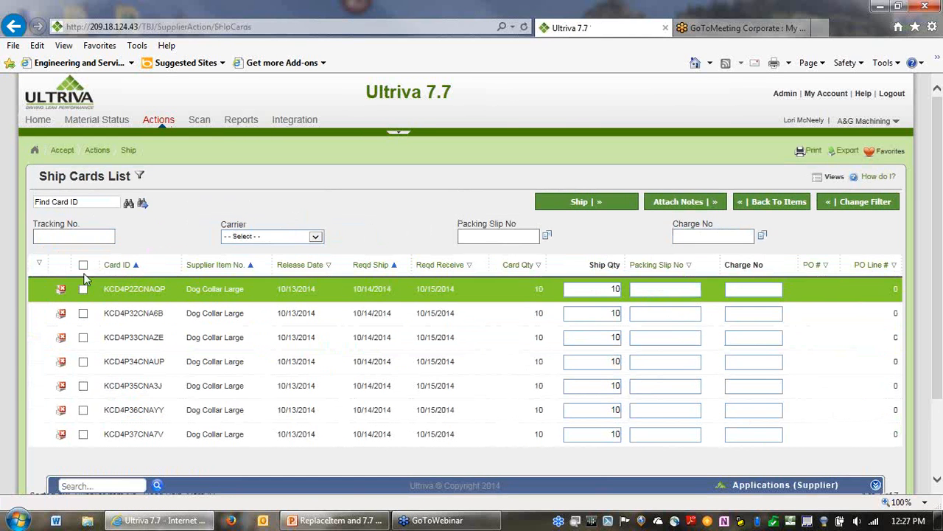
left_click(82, 265)
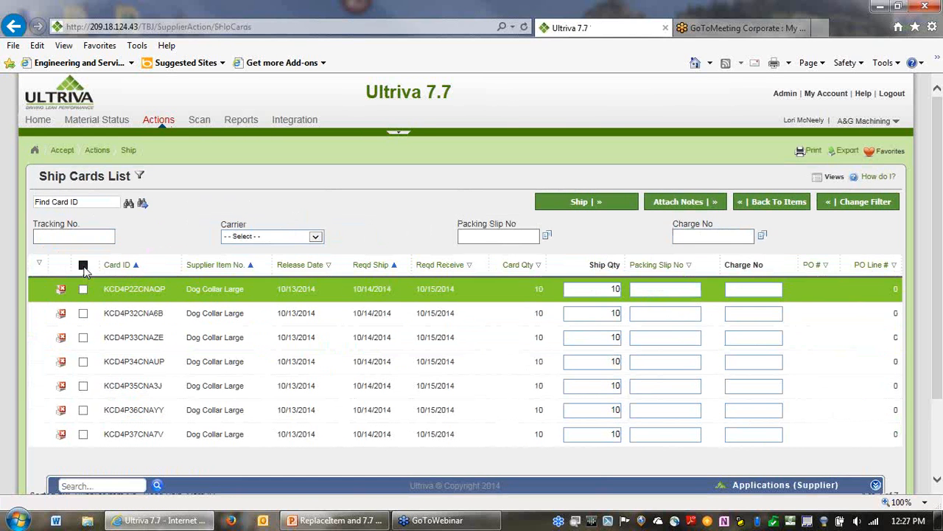
left_click(83, 410)
left_click(82, 434)
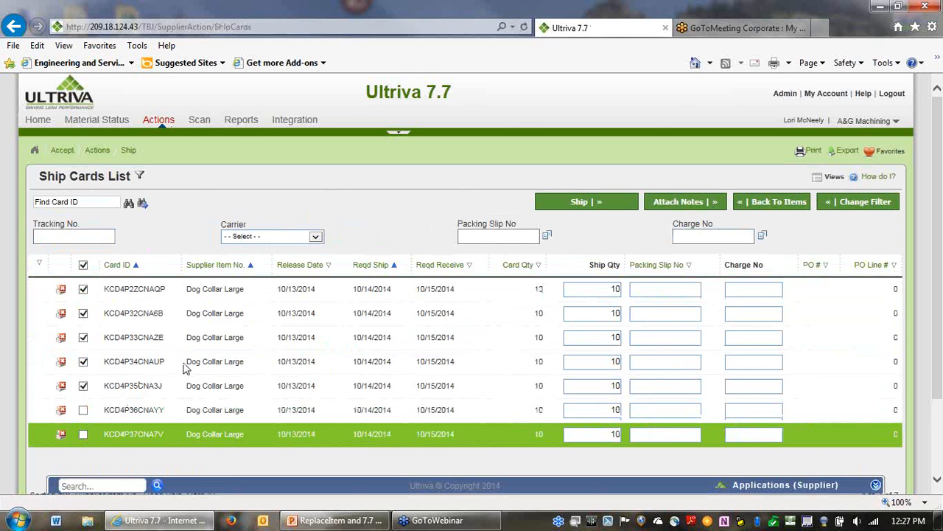
left_click(580, 202)
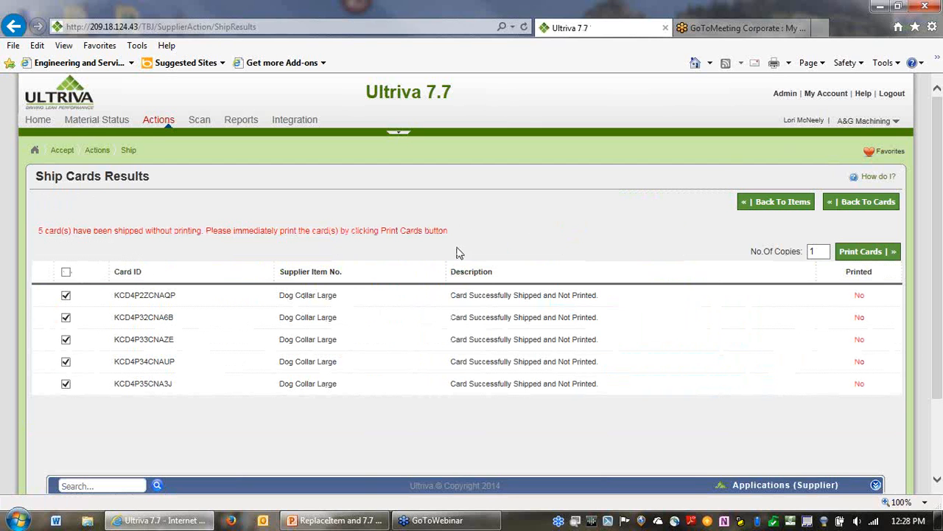
left_click_drag(455, 236, 94, 233)
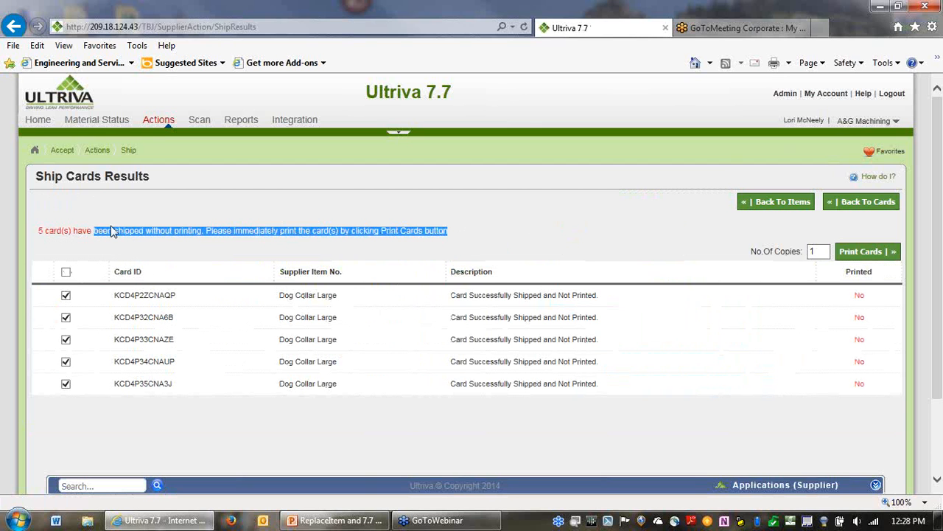
left_click(496, 224)
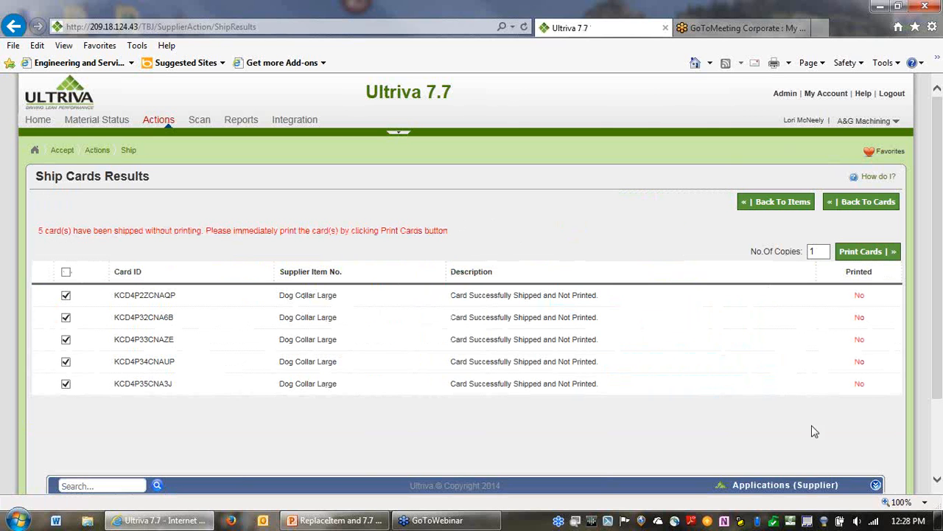
- Switch back to the Plant application and open its Actions page
left_click(756, 493)
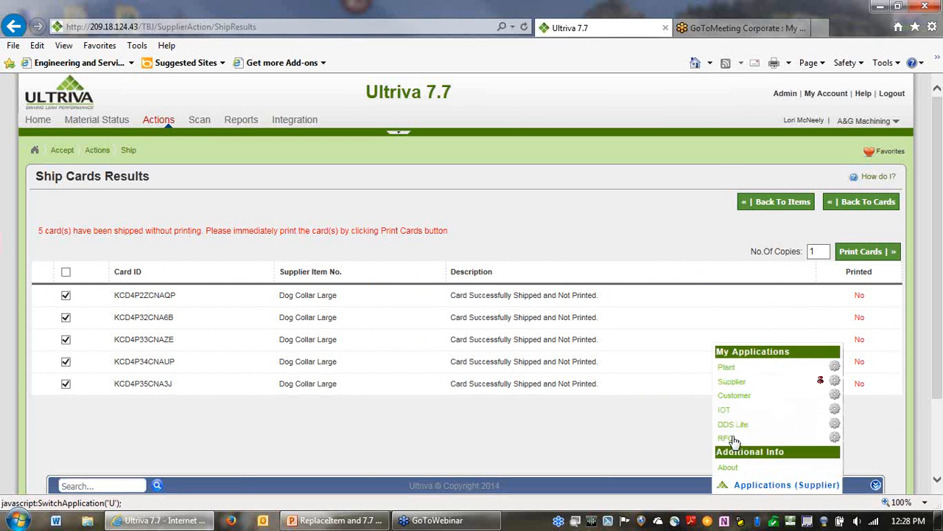
left_click(734, 376)
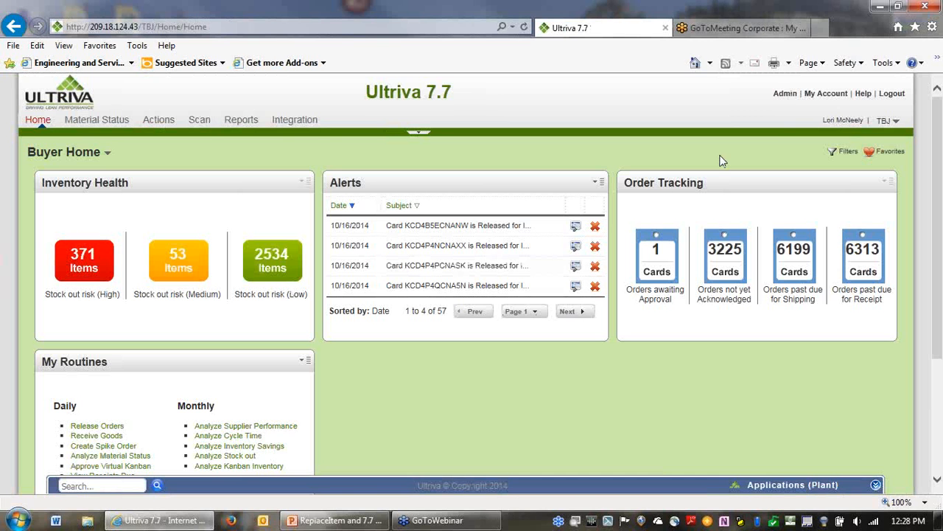
left_click(156, 120)
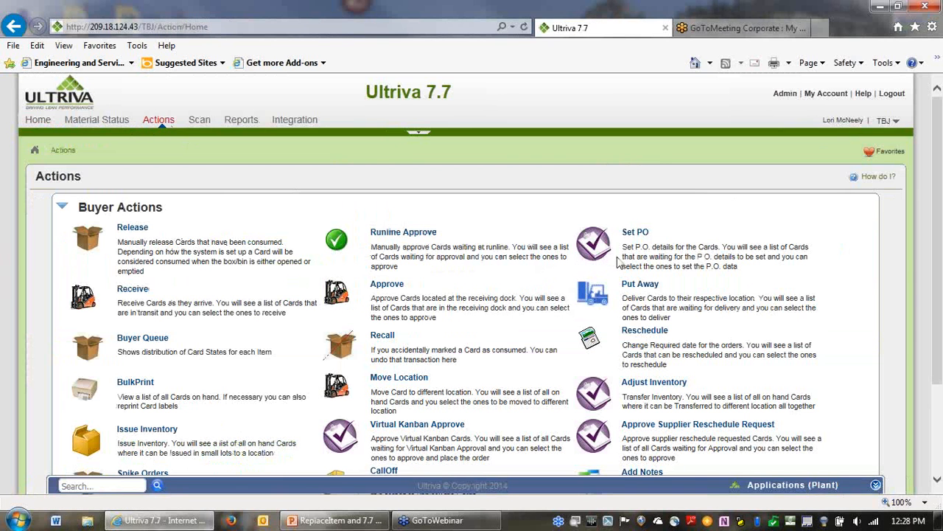
- Receive all shipped Dog Collar Large cards from supplier A&G Machining
left_click(134, 296)
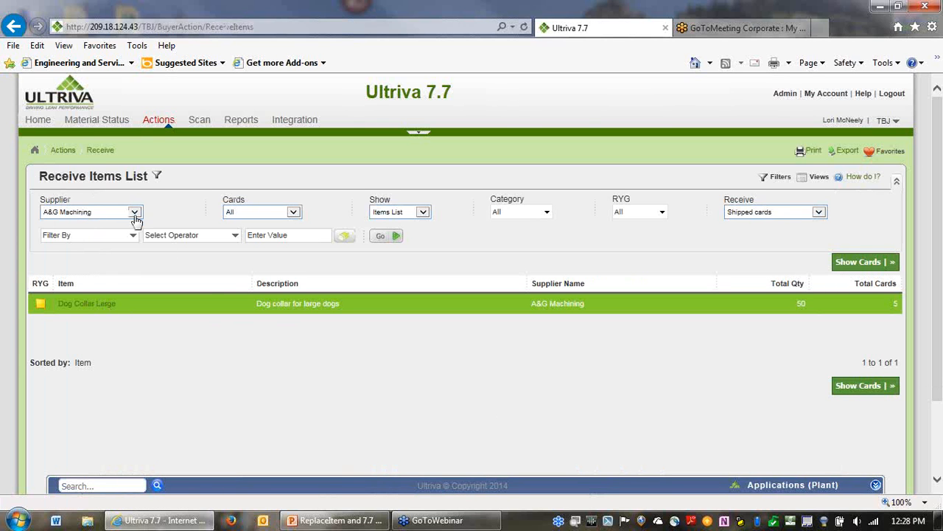
left_click(87, 309)
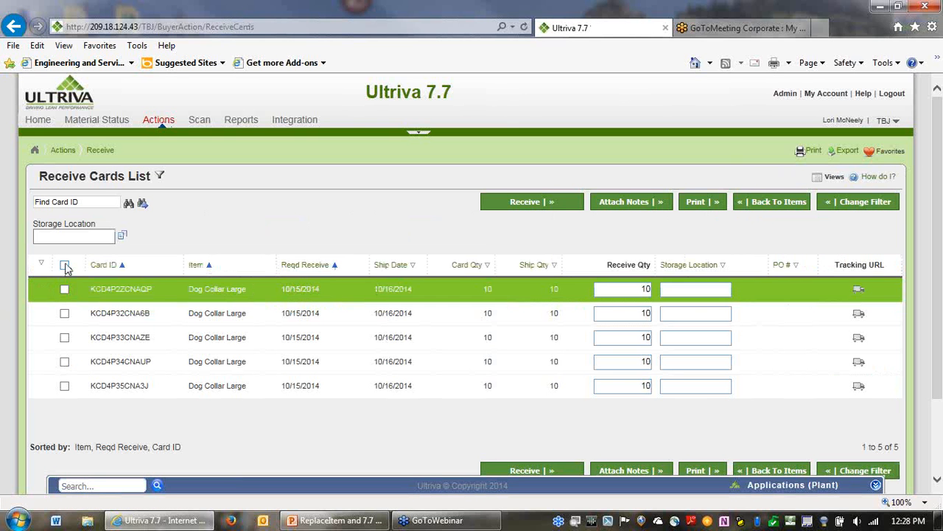
left_click(64, 265)
left_click(154, 362)
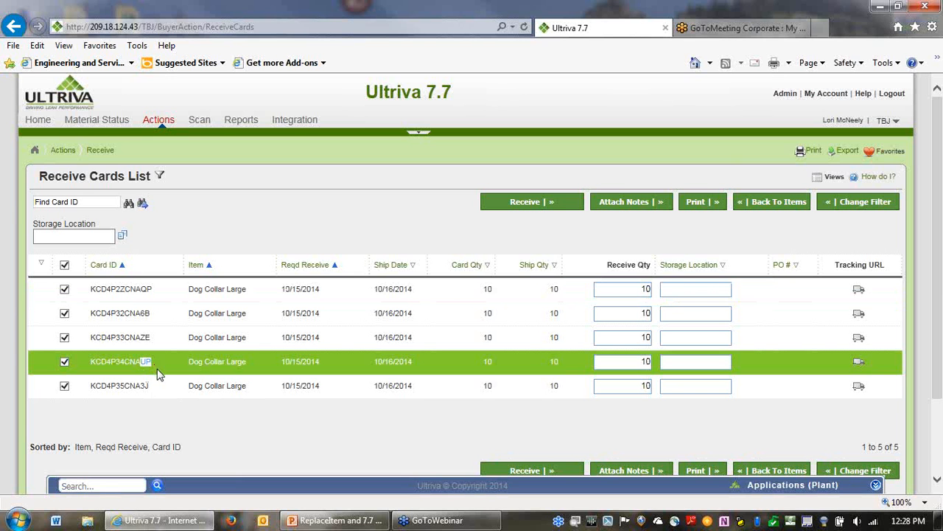
left_click(354, 213)
left_click(522, 203)
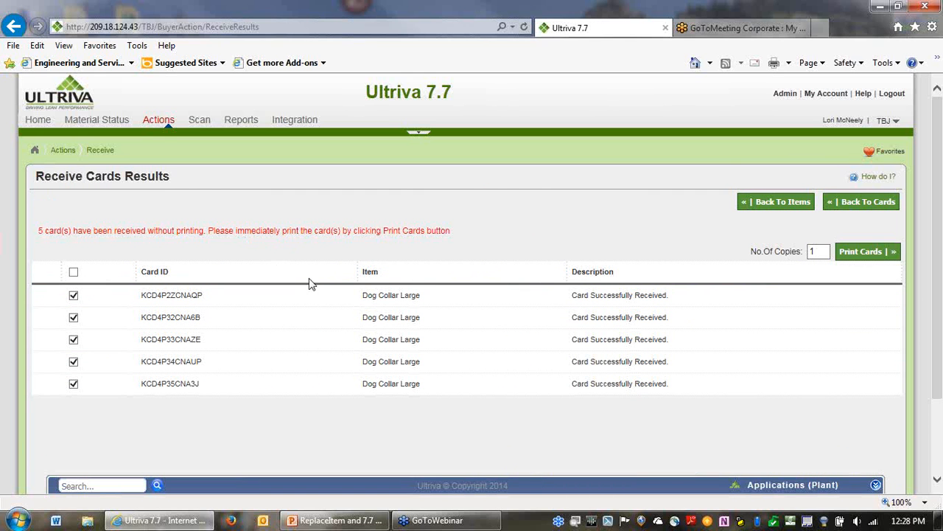
- Open the list of Dog Collar Large cards available for release from supplier A&G Machining
left_click(150, 122)
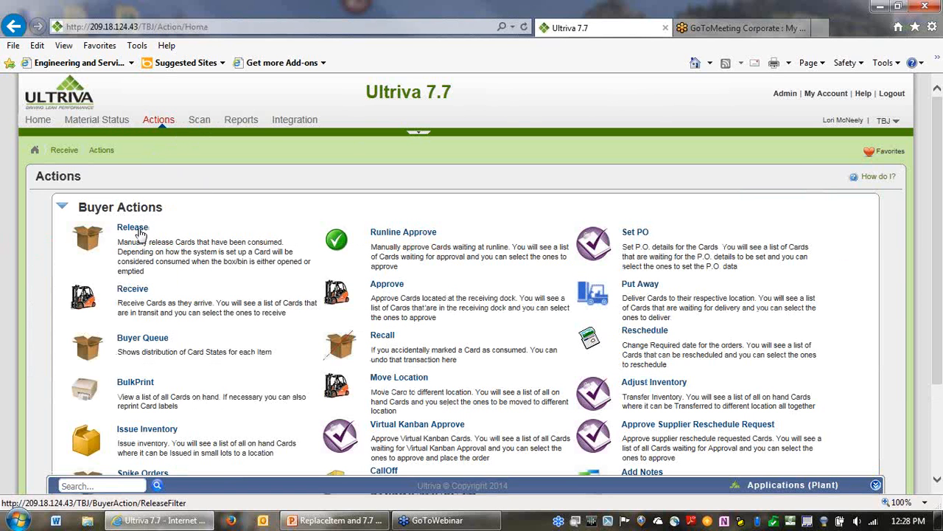
left_click(140, 233)
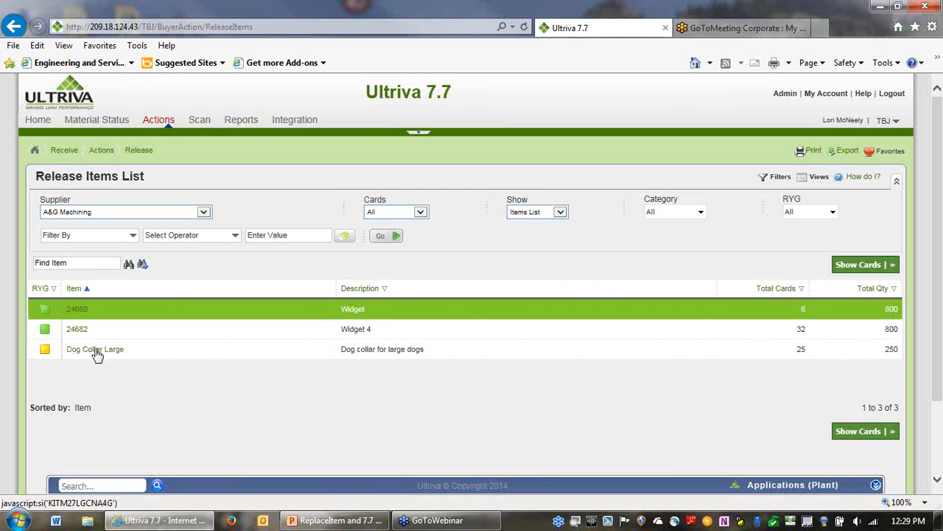
left_click(103, 356)
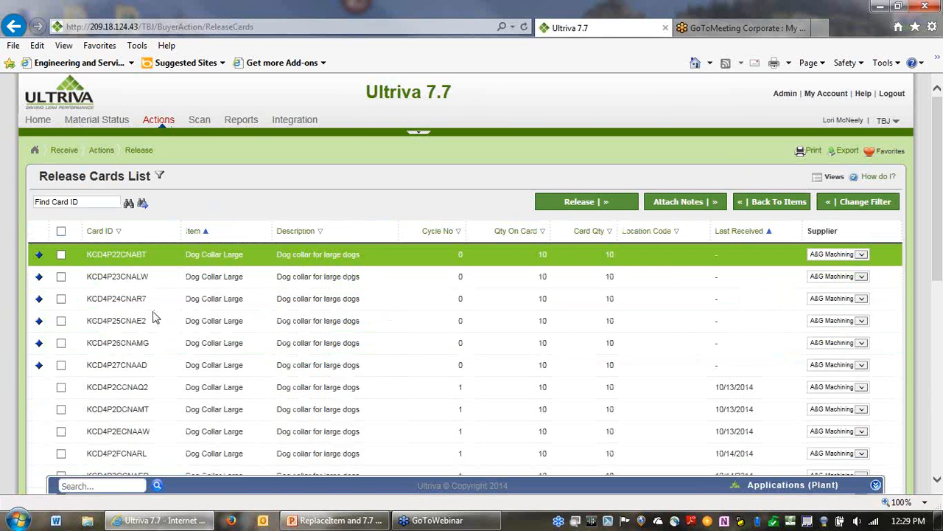
- Select the received Dog Collar Large cards KCD4P35CNA3J and KCD4P34CNAUP for release
scroll(213, 337, "down", 5)
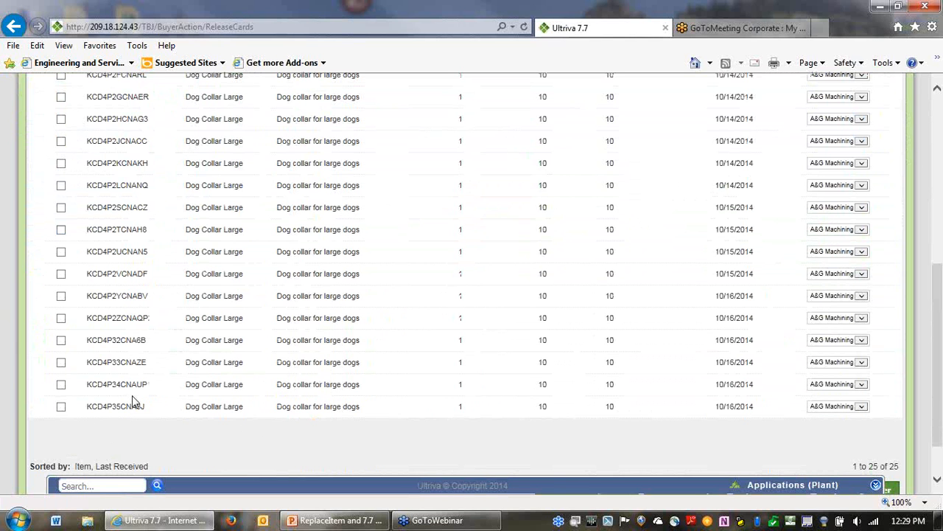
left_click_drag(132, 390, 109, 407)
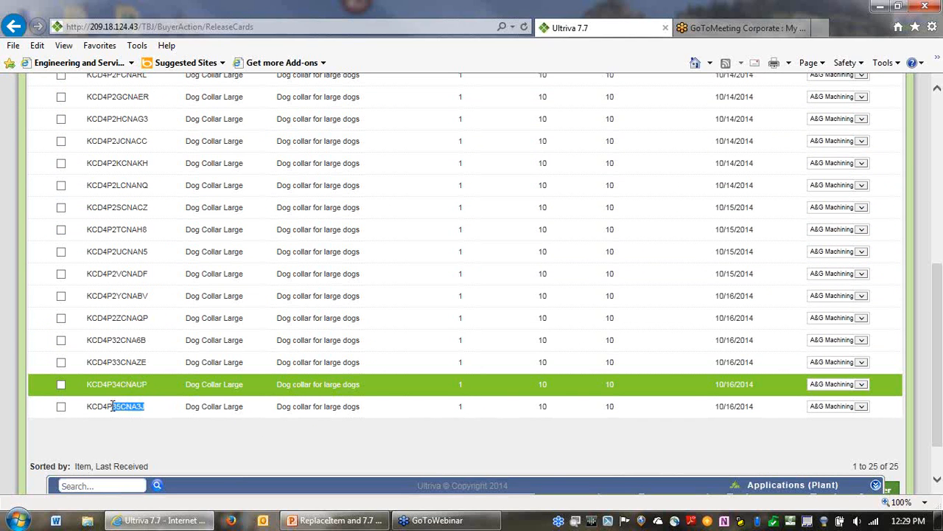
left_click(60, 406)
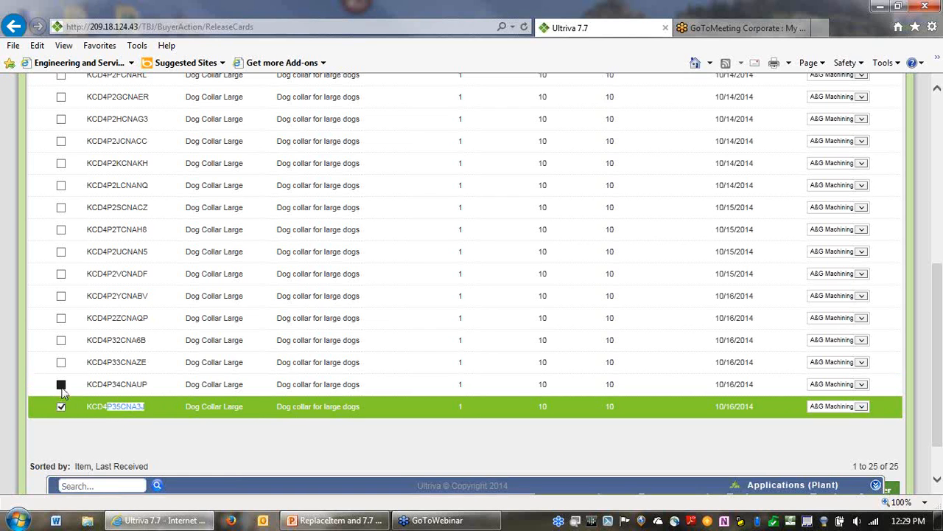
left_click(61, 384)
- Add the cycle 0 cards KCD4P27CNAAD and KCD4P26CNAMG to the release selection
scroll(244, 409, "up", 4)
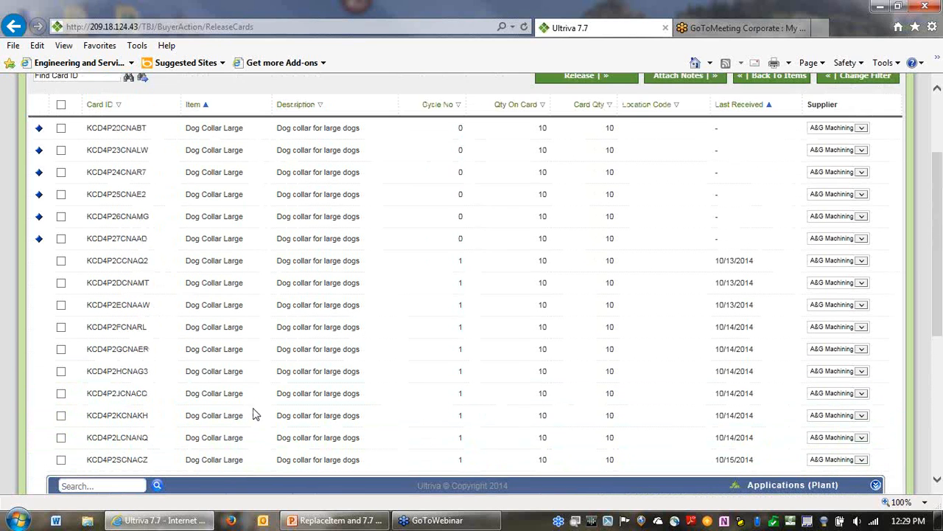
scroll(196, 348, "up", 1)
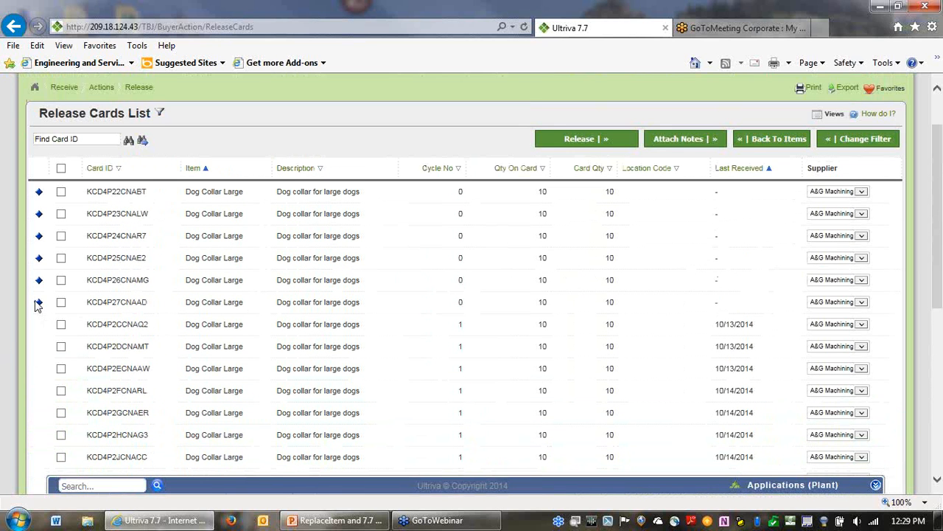
mouse_move(40, 307)
left_click(61, 303)
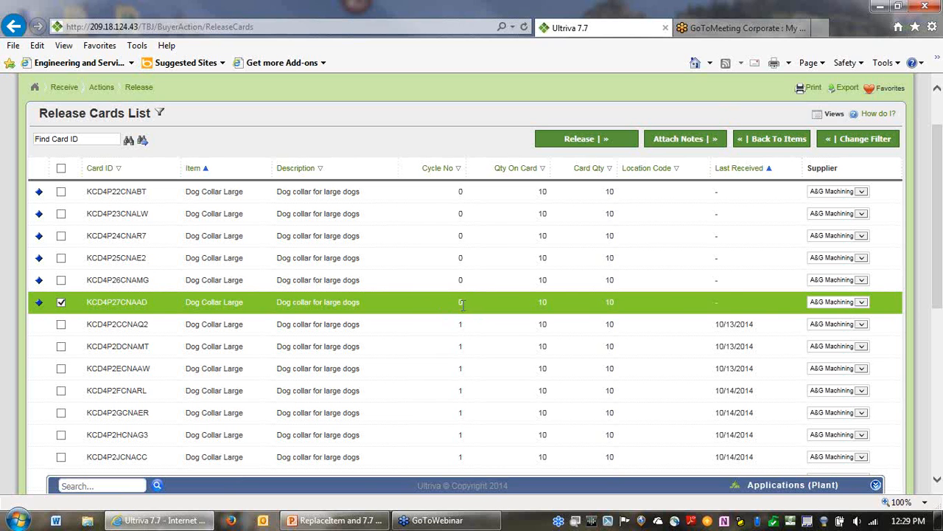
scroll(280, 354, "down", 3)
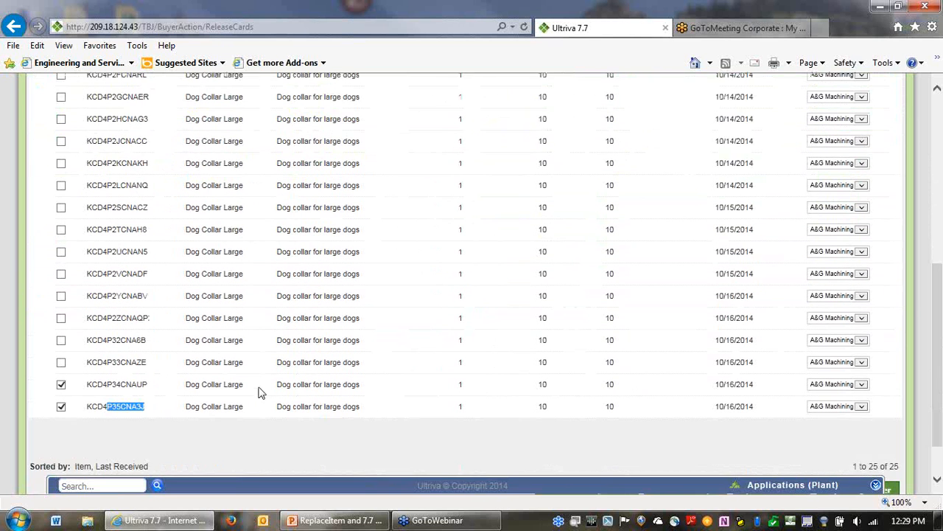
left_click(61, 175)
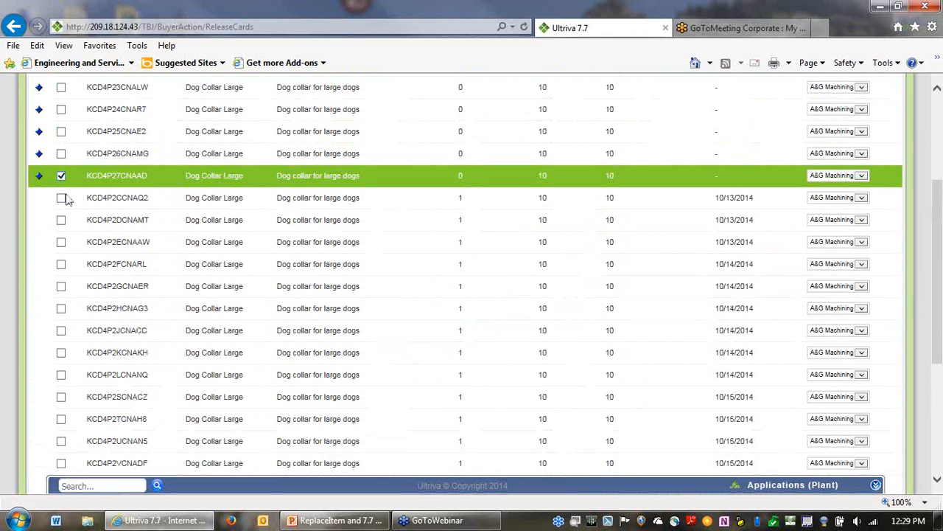
scroll(113, 348, "down", 1)
scroll(115, 350, "up", 1)
left_click(62, 154)
scroll(265, 344, "down", 4)
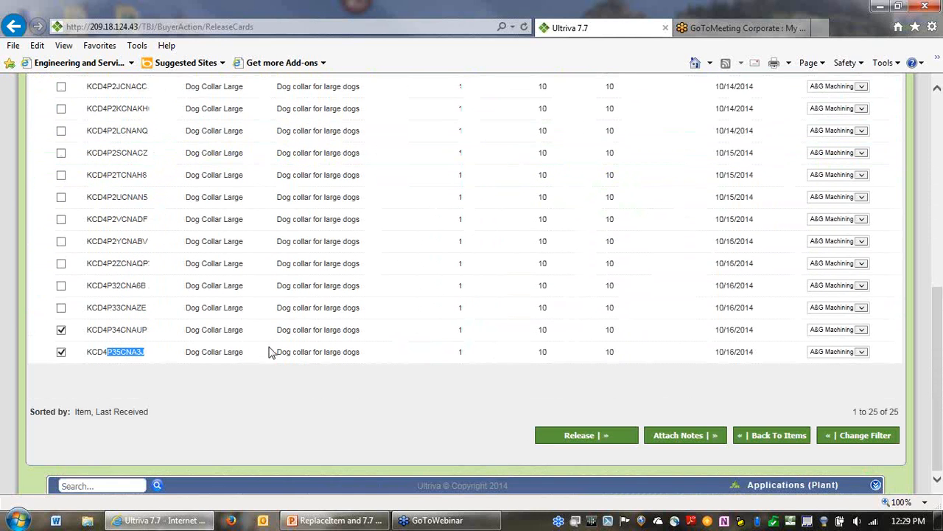
scroll(271, 354, "up", 5)
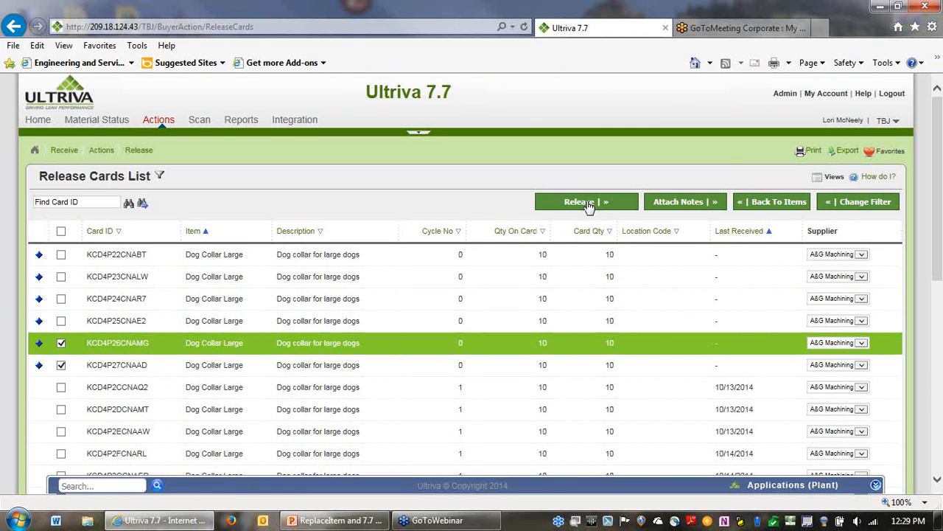
- Release the selected Dog Collar Large cards and examine the card IDs and descriptions in the release results
left_click(587, 206)
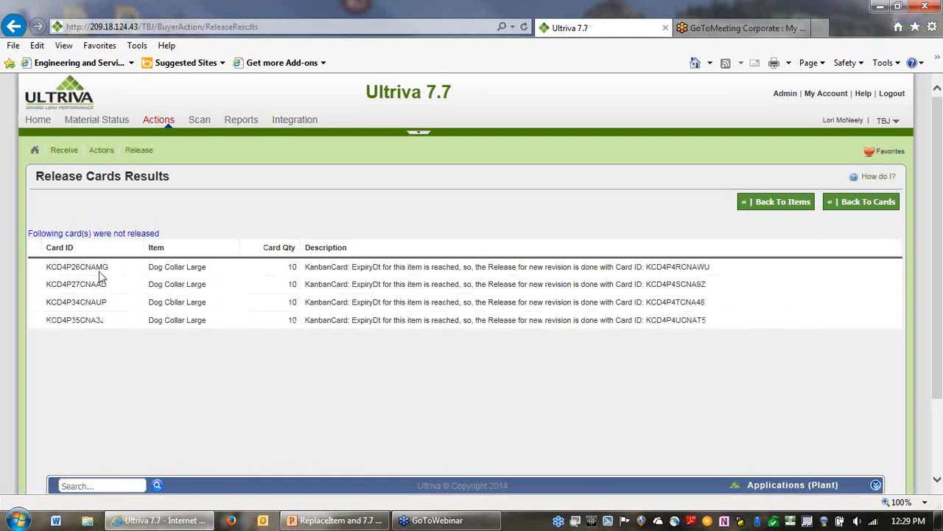
left_click_drag(112, 268, 45, 268)
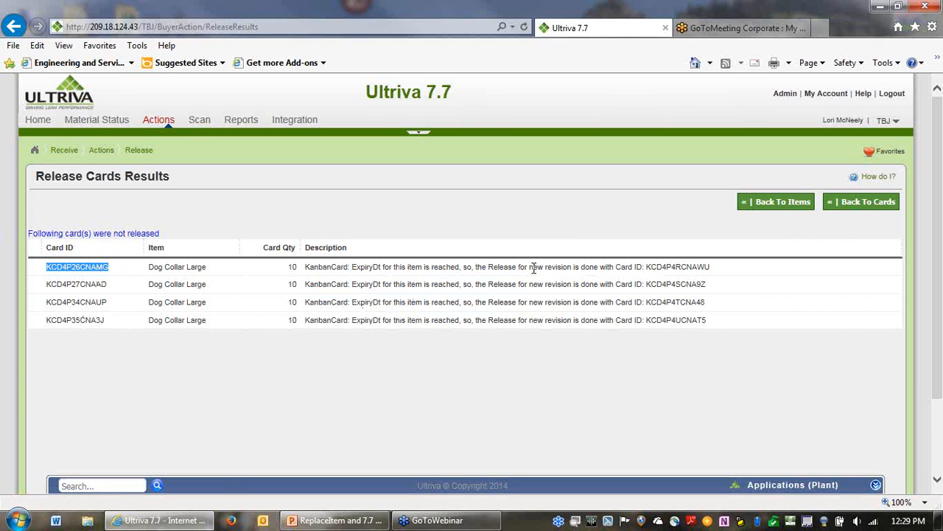
left_click_drag(642, 267, 679, 285)
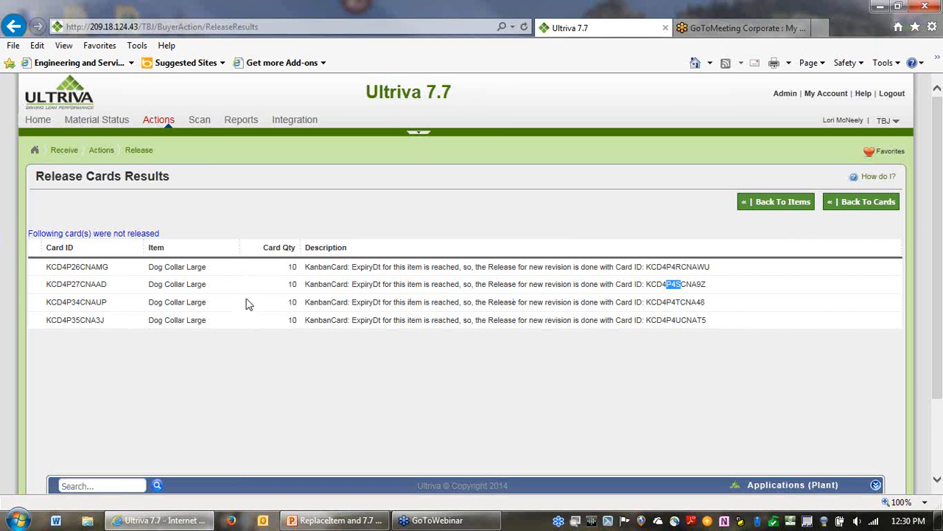
- Open the Items list in Admin and start Replace Item for item 24682
left_click(787, 94)
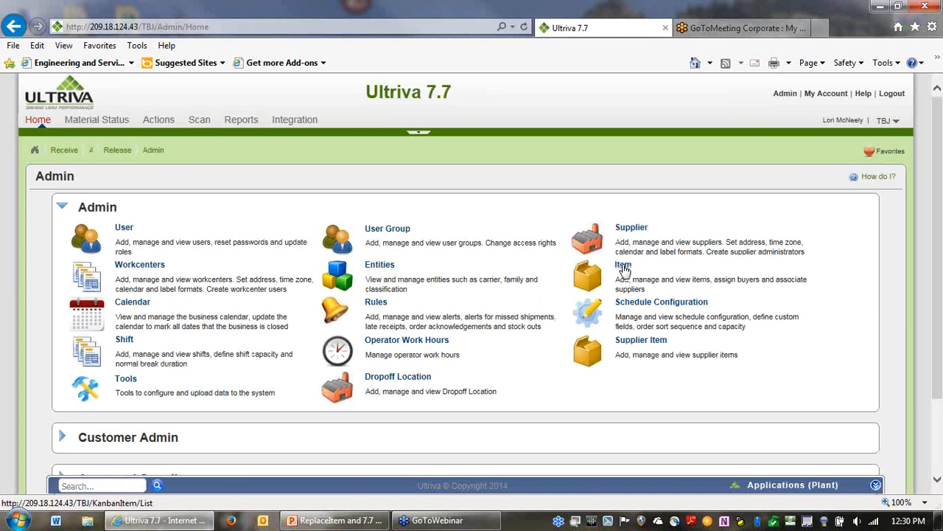
left_click(625, 266)
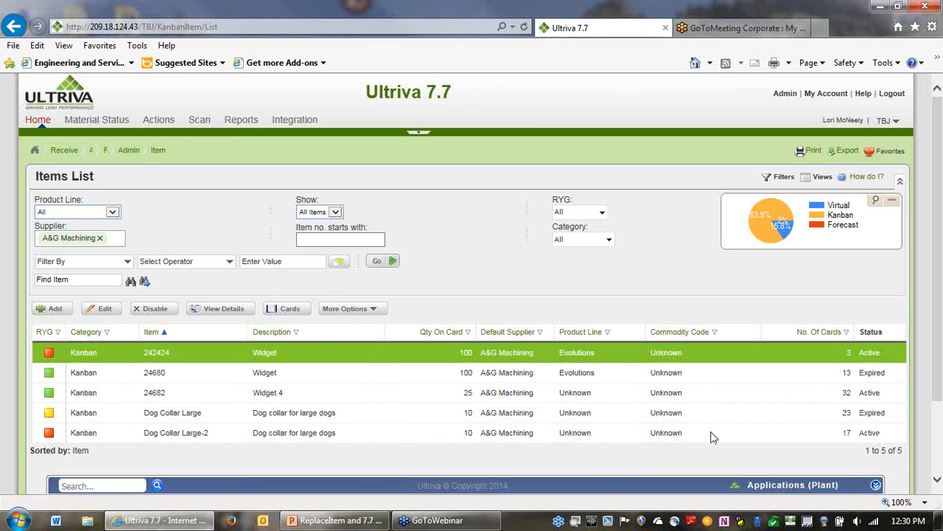
left_click(289, 397)
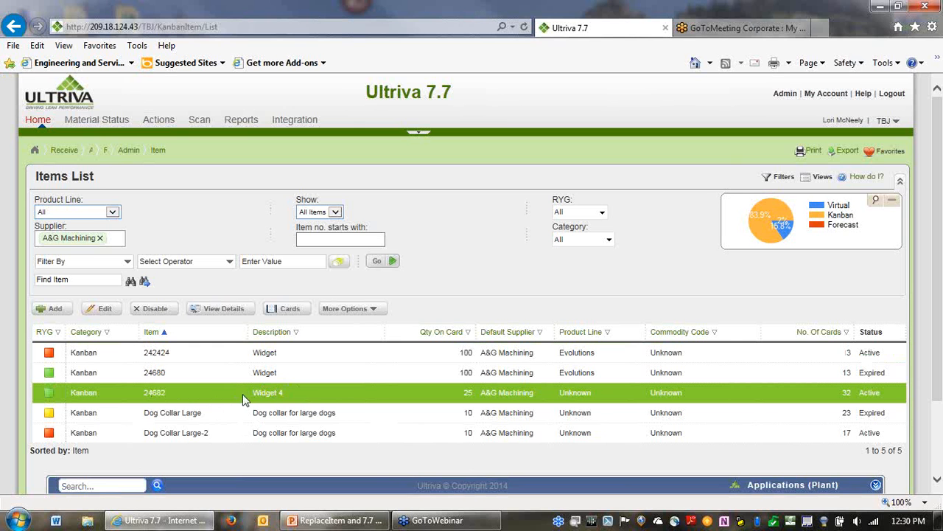
left_click(376, 314)
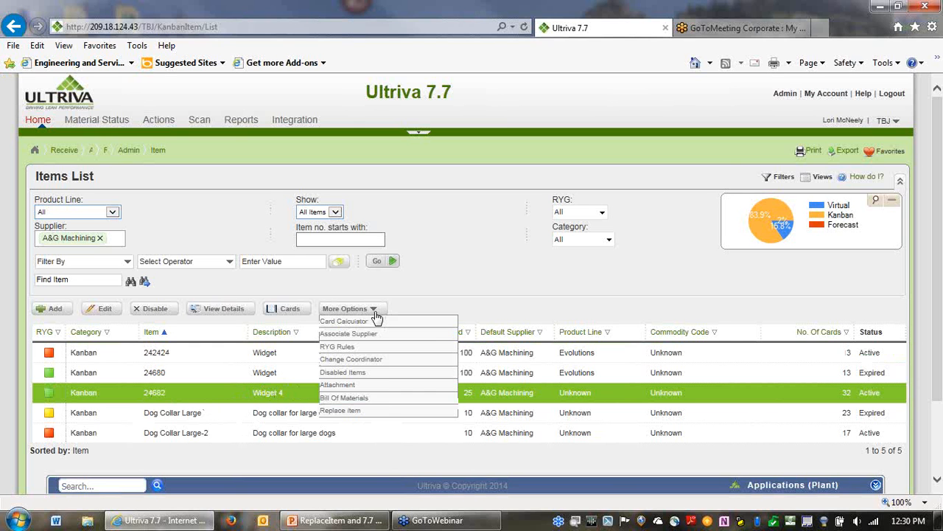
left_click(381, 413)
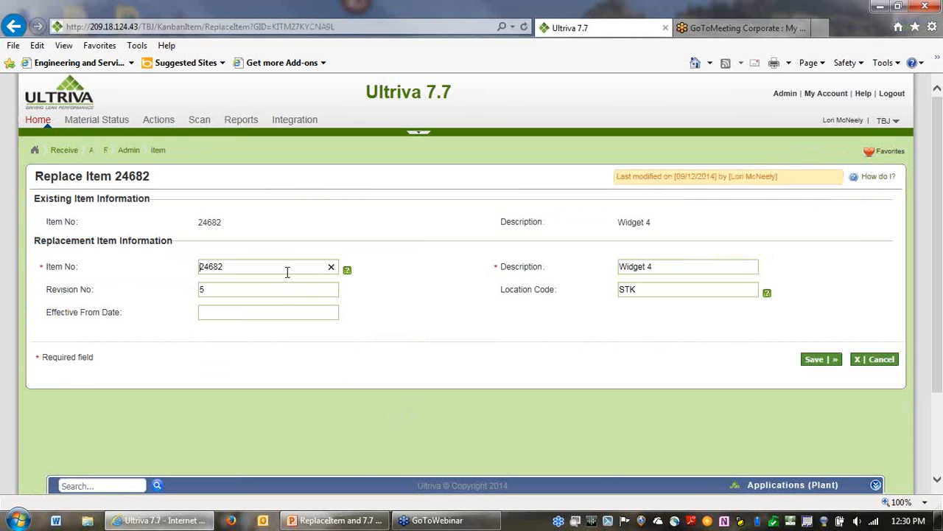
- Set the replacement item number to 24682-LJM
left_click(285, 267)
left_click(227, 312)
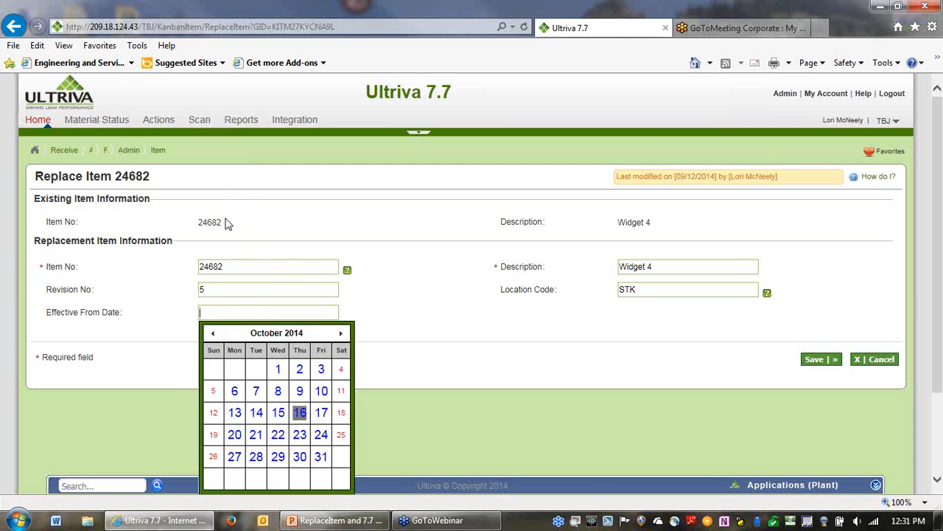
left_click_drag(225, 221, 188, 225)
left_click(257, 311)
double_click(214, 222)
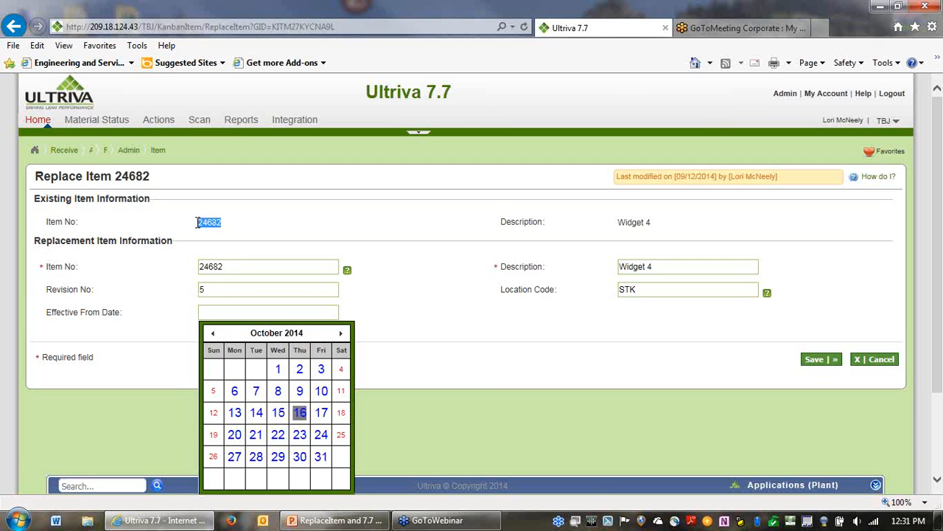
left_click(239, 267)
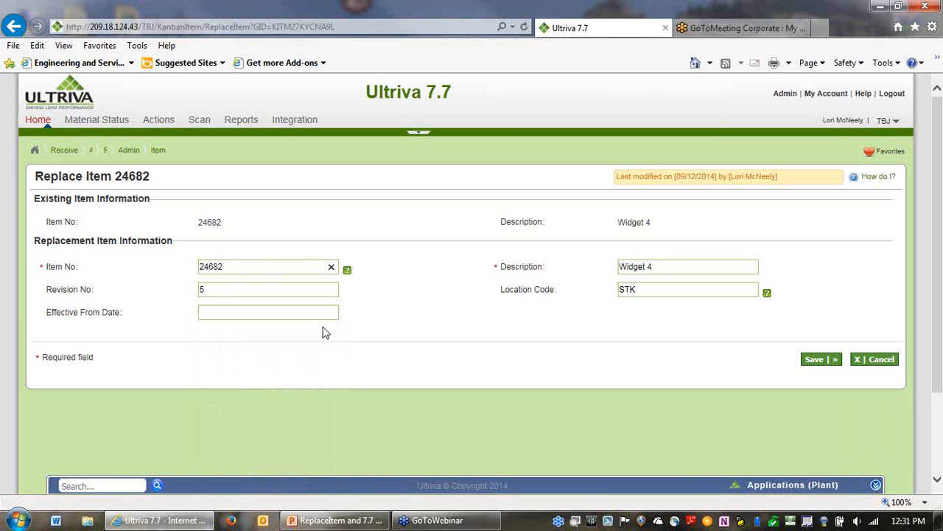
type("-LJM")
- Set the replacement item's description to Widget 4-LJM and its revision number to 8
left_click(684, 272)
left_click(272, 289)
left_click(664, 266)
type("-LJM")
left_click_drag(222, 290, 190, 294)
type("8")
- Set the effective from date to 10/29/2014, save the replacement item and check the item statuses in the list
left_click(210, 313)
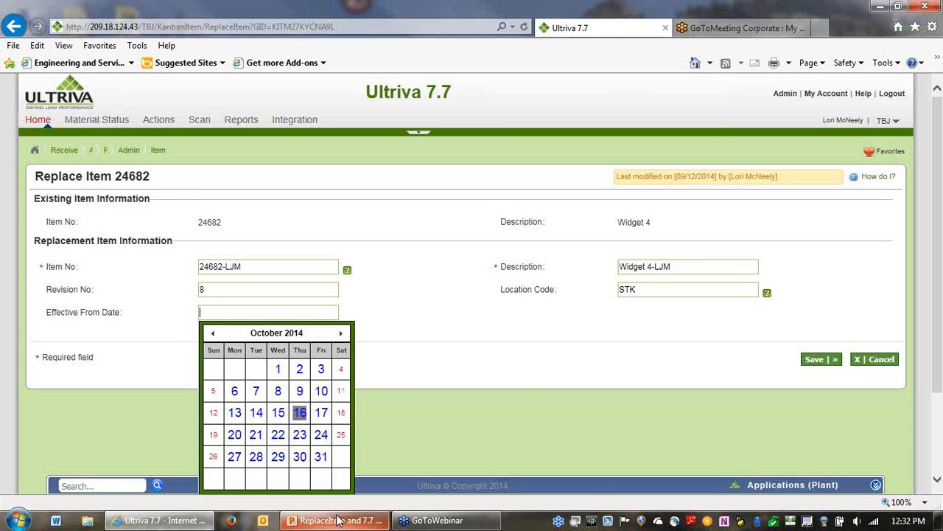
mouse_move(338, 520)
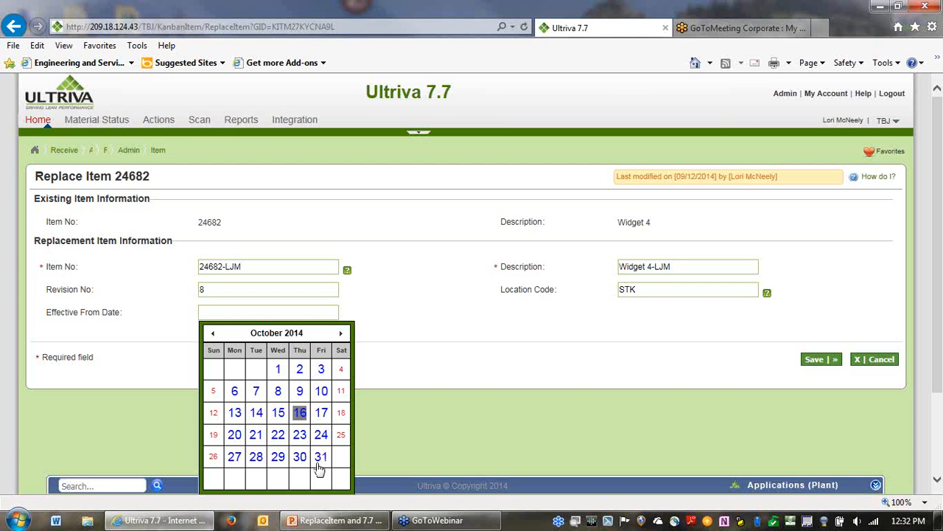
left_click(278, 457)
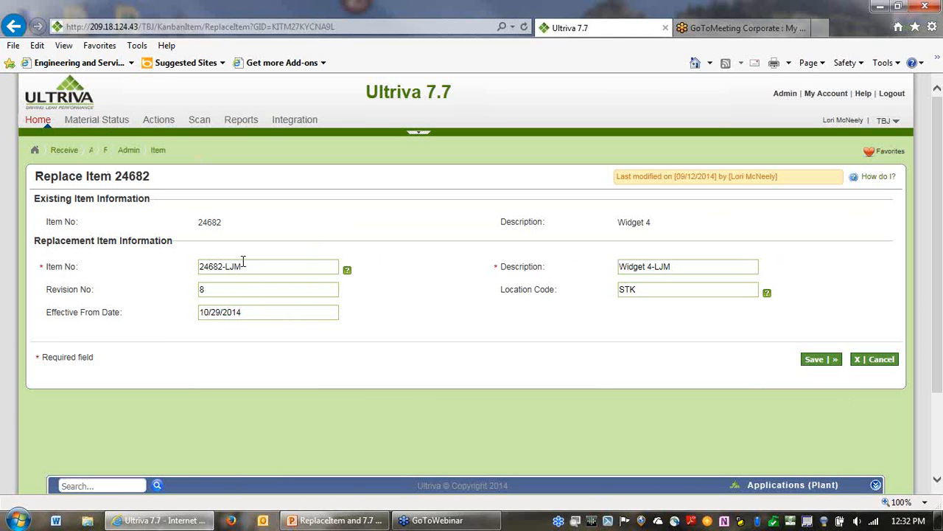
left_click(815, 360)
scroll(852, 354, "down", 2)
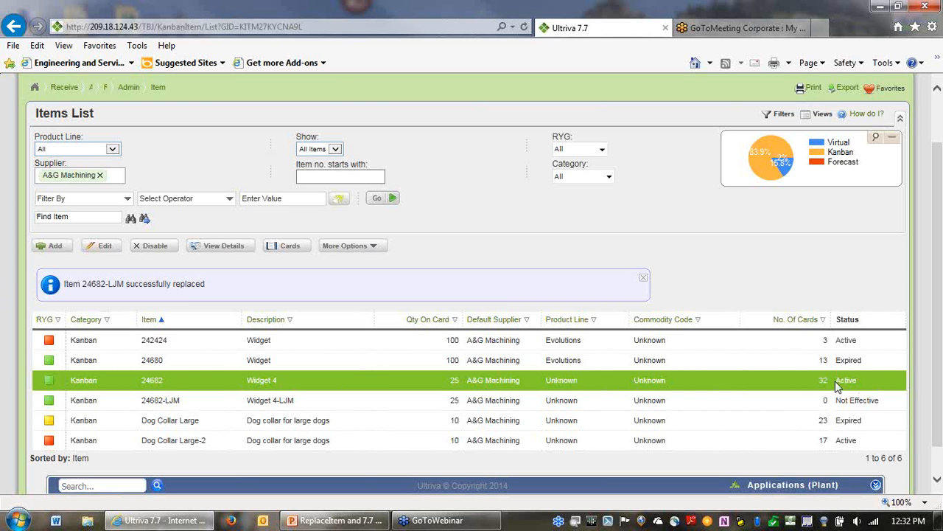
mouse_move(848, 399)
- Examine the supplier associated with item 24682-LJM and its card allocation, and return to the Items list
left_click(297, 408)
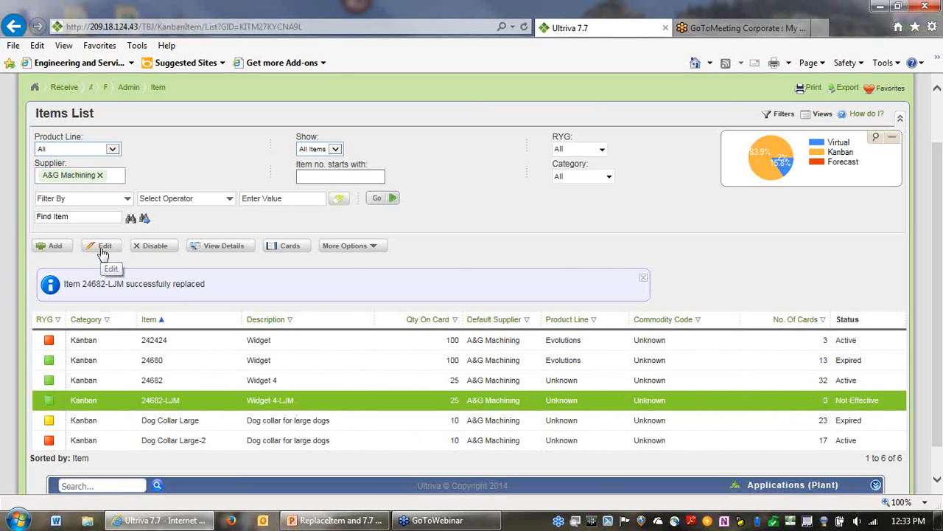
left_click(354, 247)
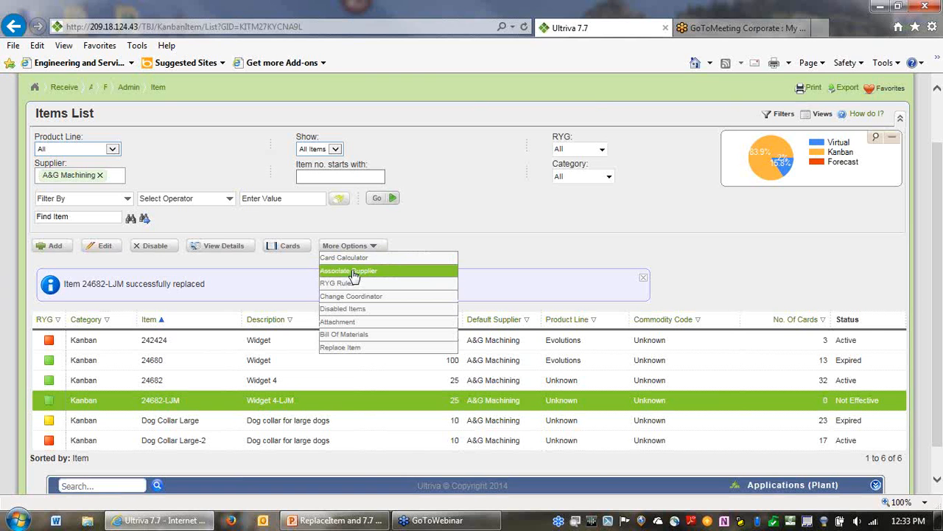
left_click(353, 272)
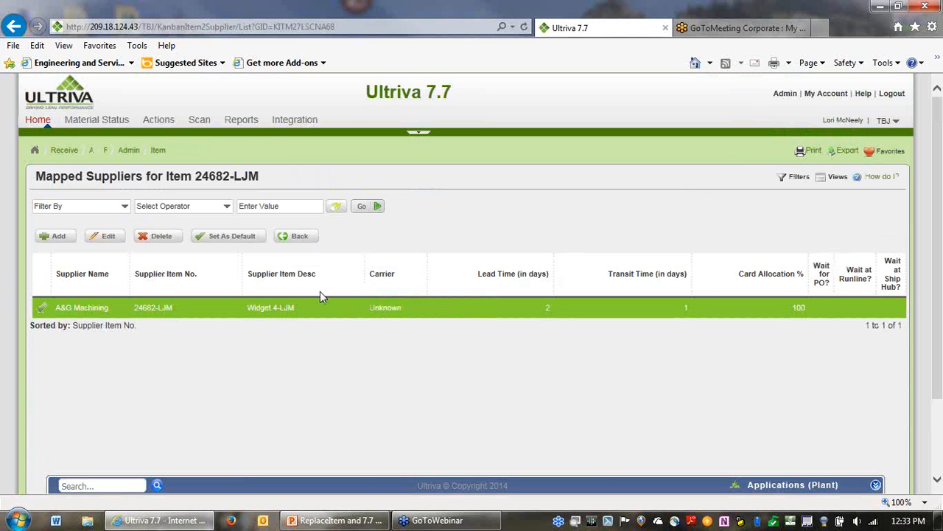
left_click_drag(108, 308, 56, 308)
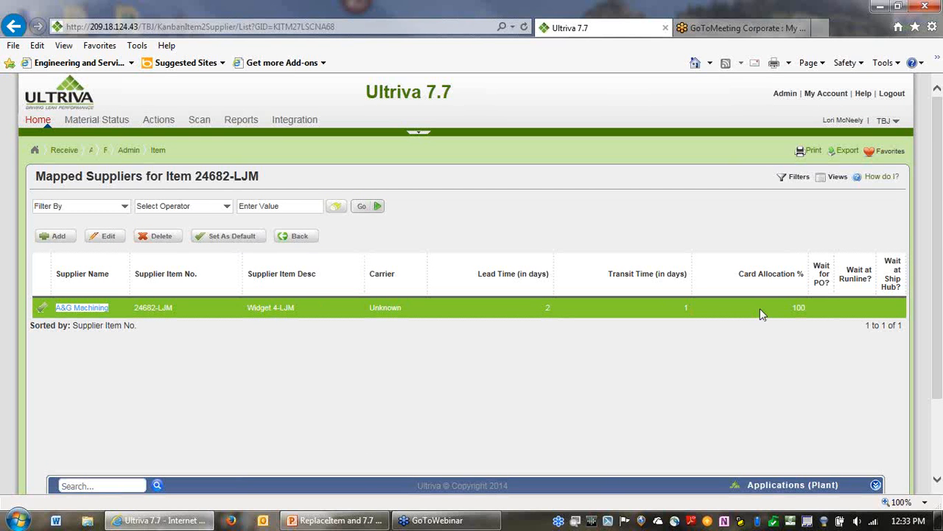
left_click(13, 26)
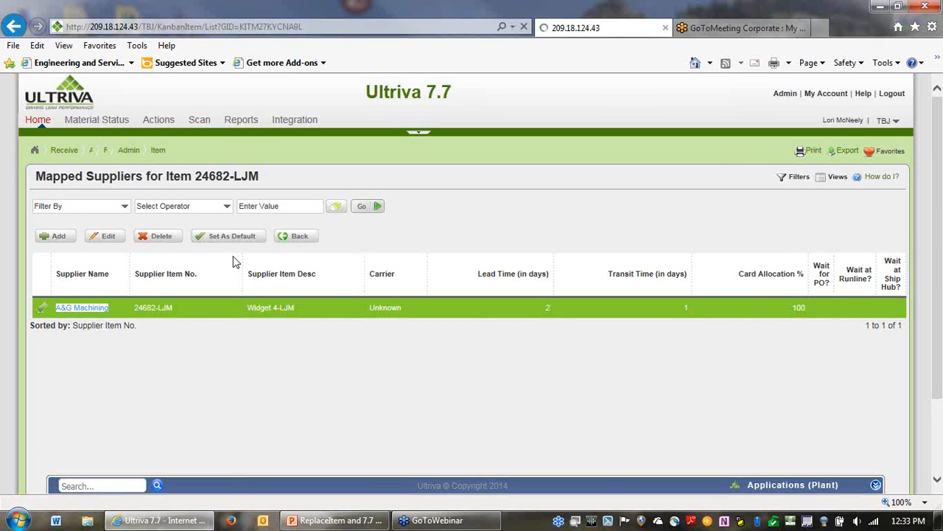
- Compare the card counts and statuses of the original and replacement items, including Dog Collar Large and Dog Collar Large-2
left_click(298, 403)
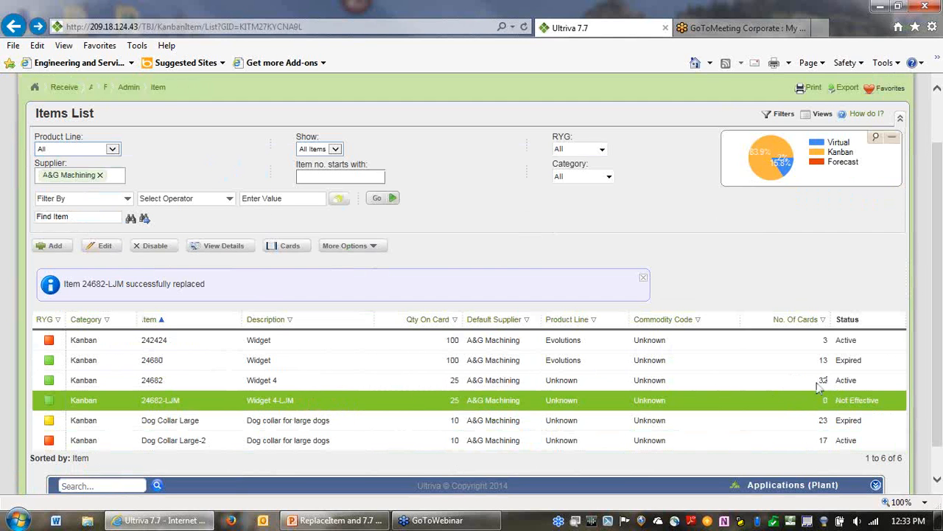
left_click_drag(809, 417, 803, 440)
left_click(803, 440)
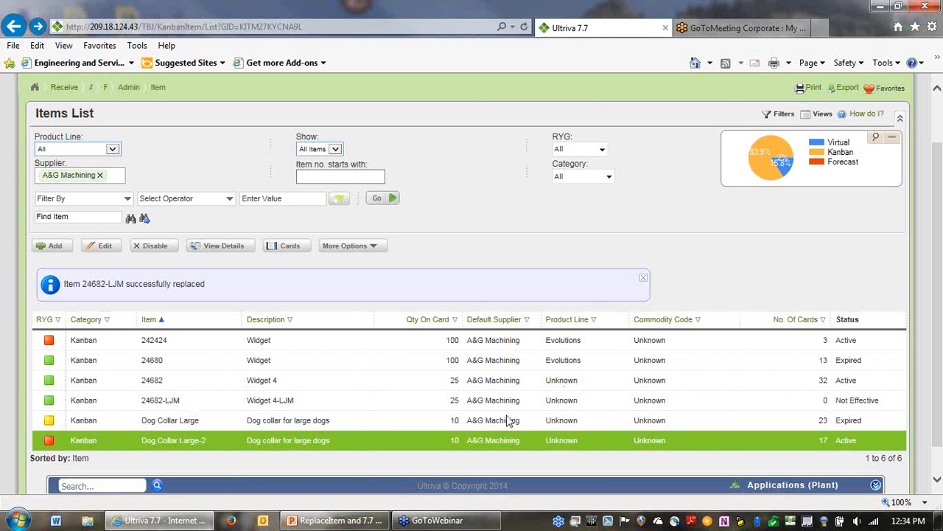
- Open item 24682-LJM for editing, review its usage per day, quantity on card and card cycle settings, and exit without saving
scroll(356, 343, "up", 2)
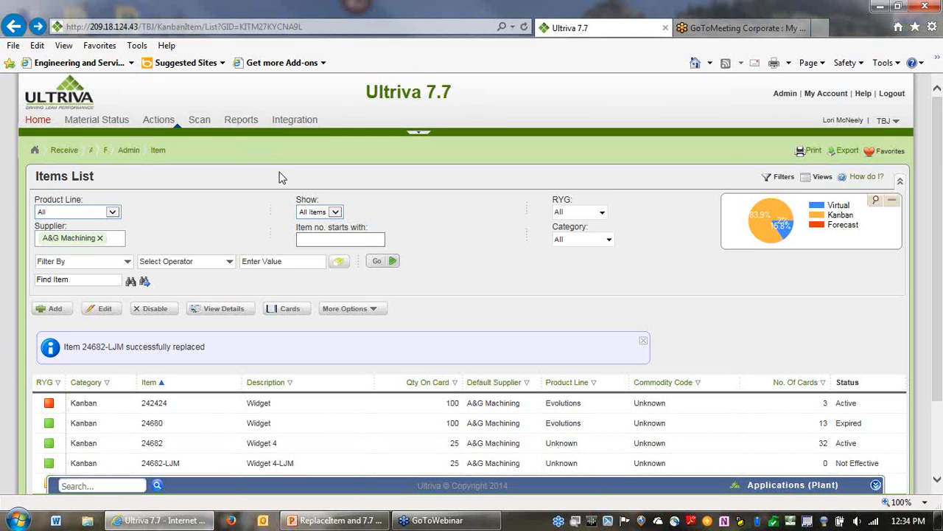
scroll(280, 177, "down", 2)
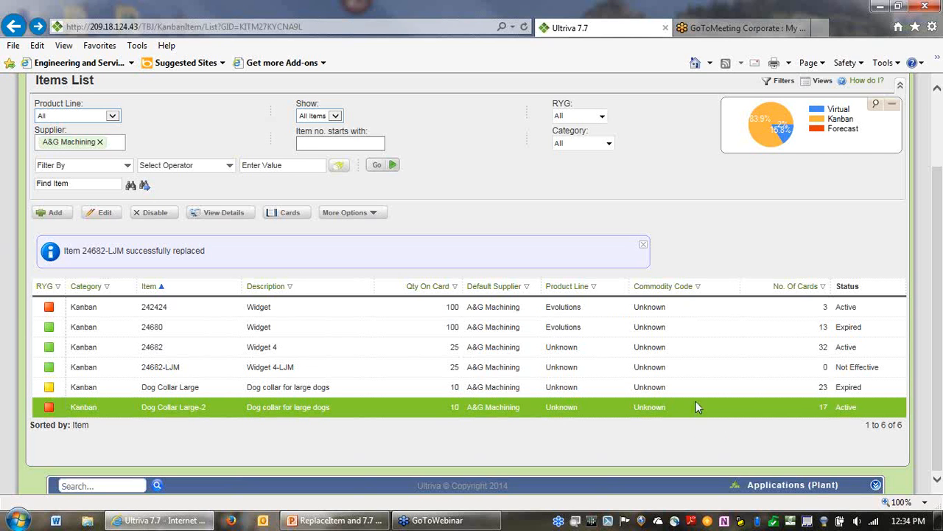
mouse_move(838, 386)
left_click(404, 368)
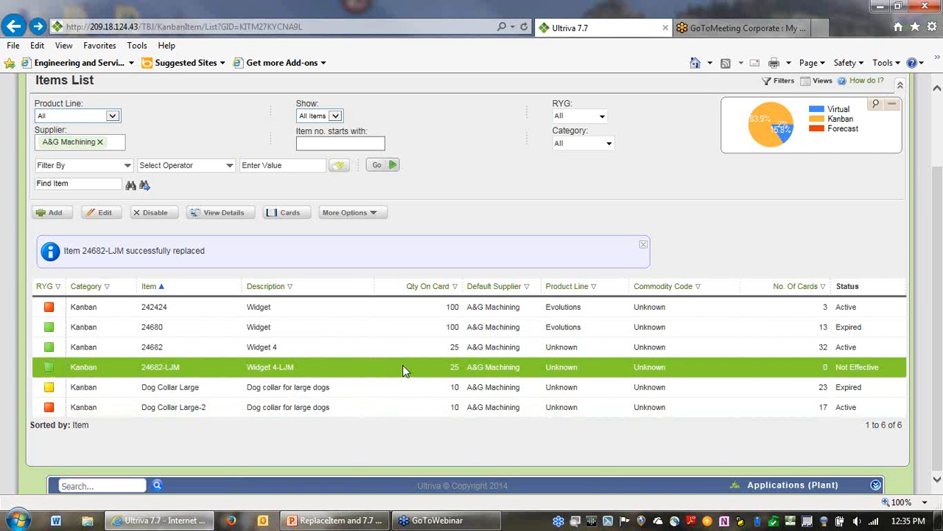
left_click(110, 216)
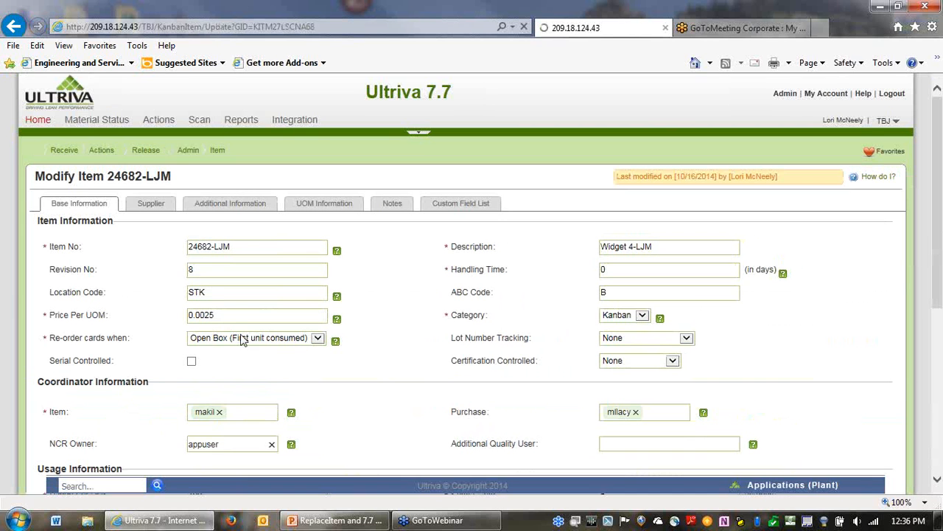
scroll(372, 399, "down", 2)
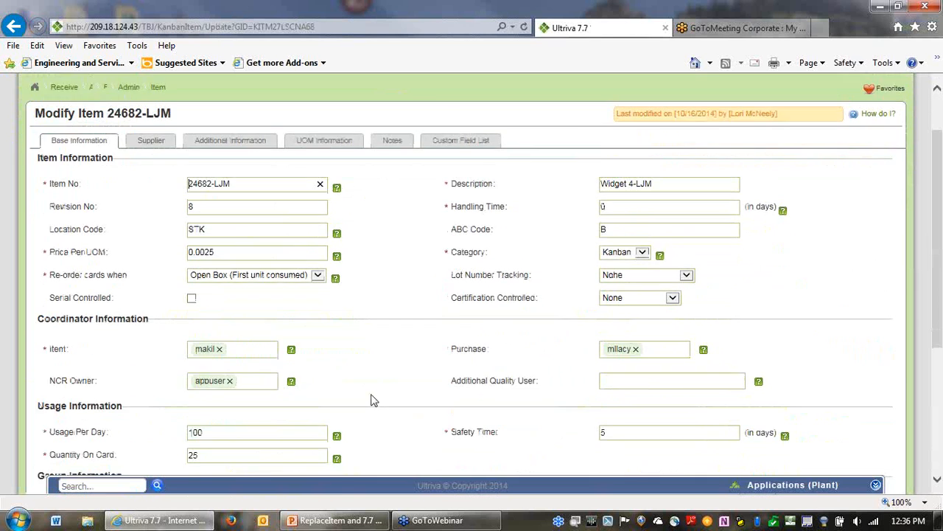
scroll(372, 398, "down", 1)
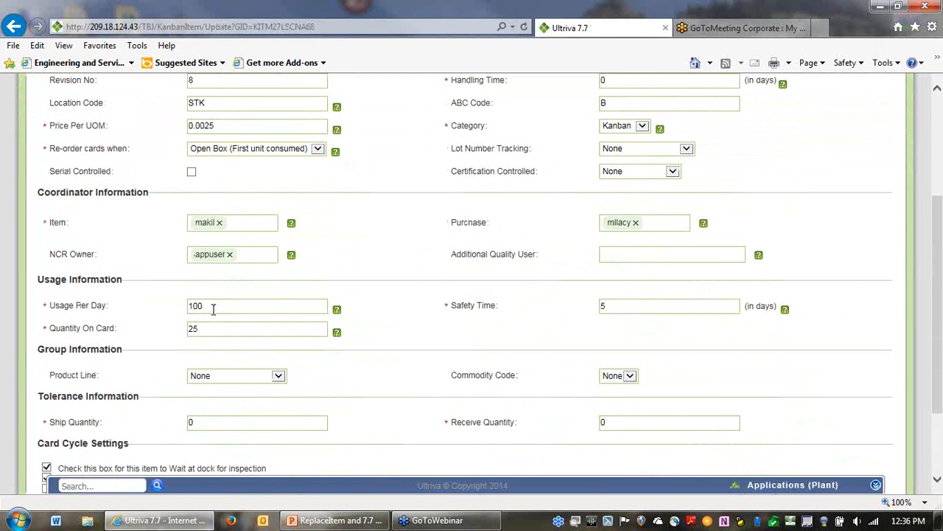
left_click_drag(213, 308, 176, 306)
key("Tab")
left_click(237, 305)
scroll(501, 436, "down", 3)
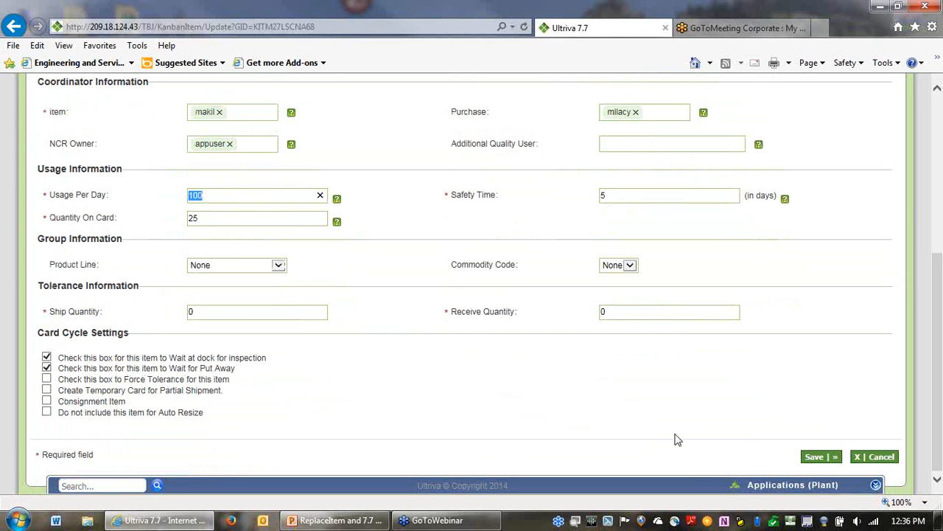
left_click(864, 457)
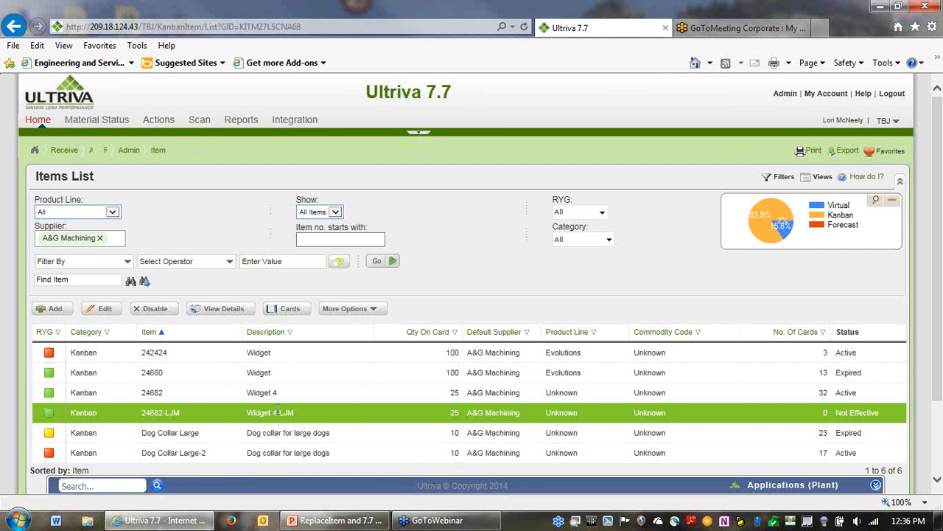
- Open the Buyer Material Status page and filter it by supplier A&G Machining
left_click(97, 125)
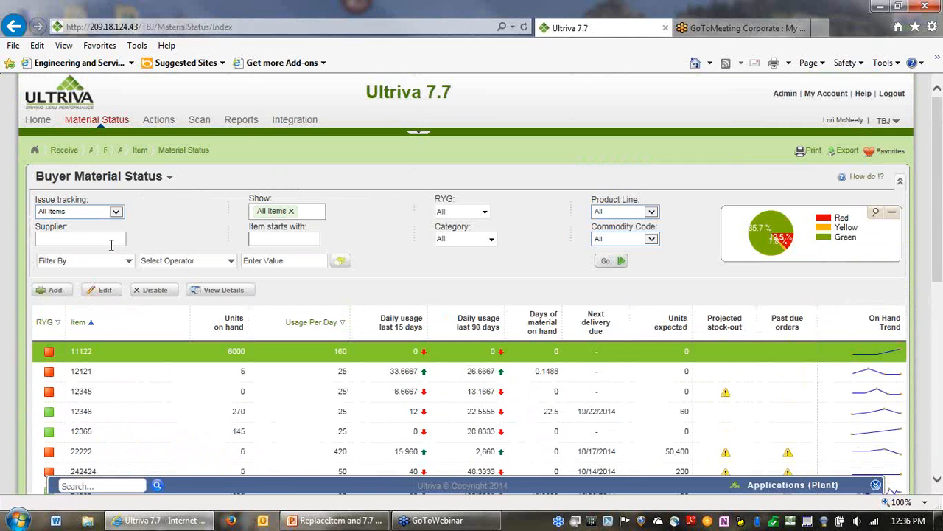
left_click(106, 241)
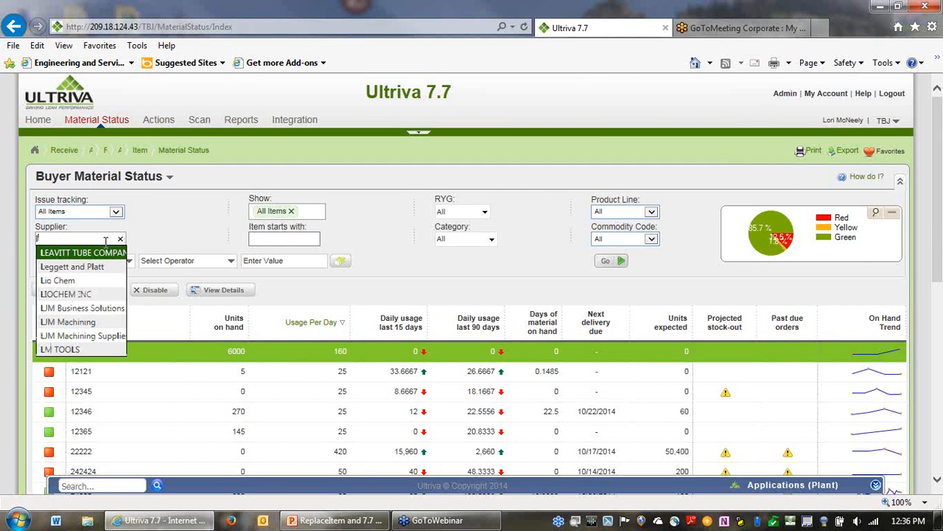
type("a&")
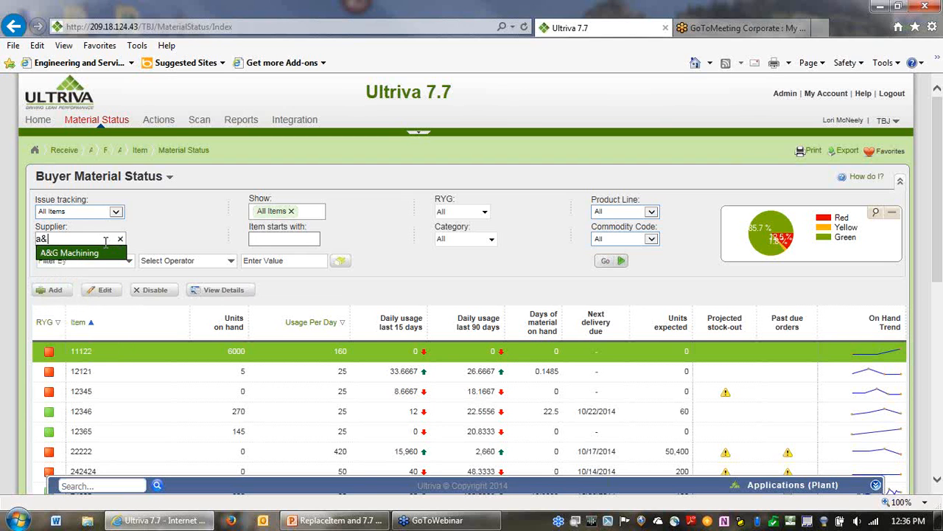
left_click(91, 253)
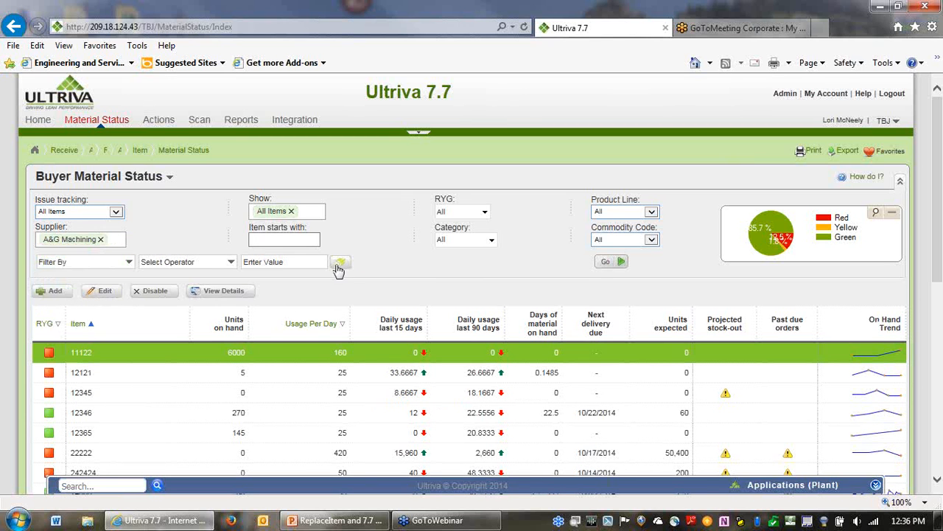
left_click(606, 263)
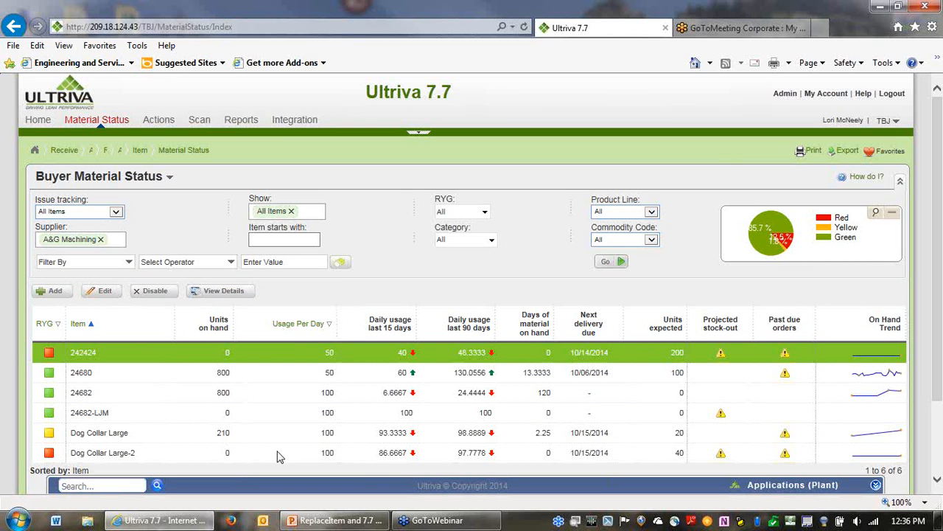
- Examine the usage, expected units and on-hand trend of Dog Collar Large-2 against the original Dog Collar Large
left_click(278, 453)
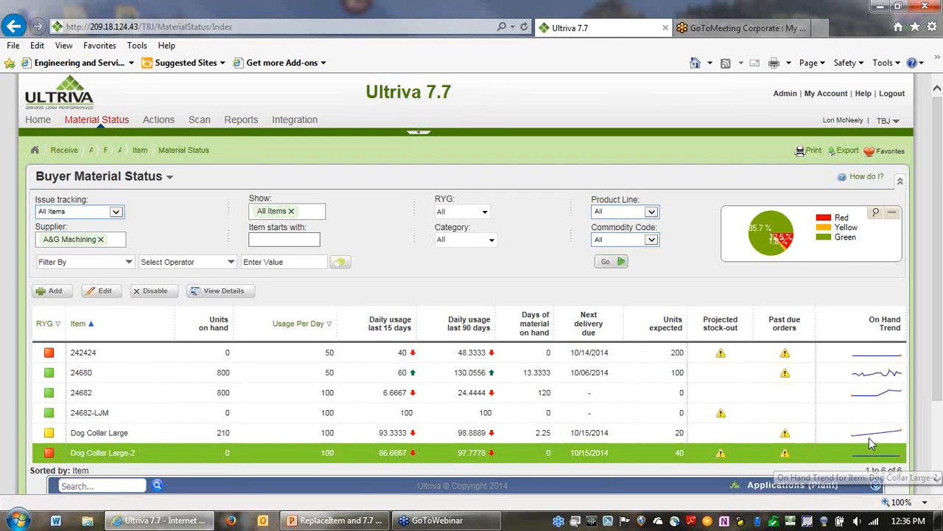
scroll(855, 423, "down", 2)
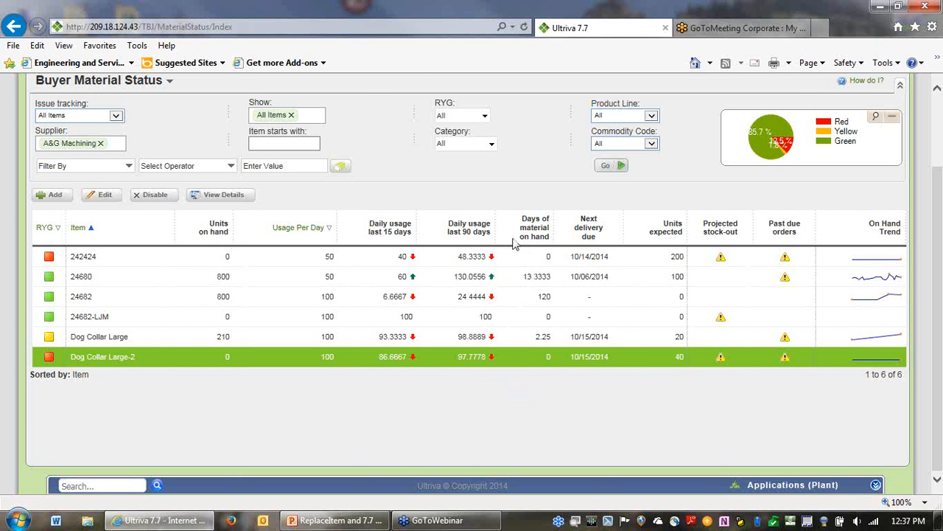
scroll(452, 176, "up", 2)
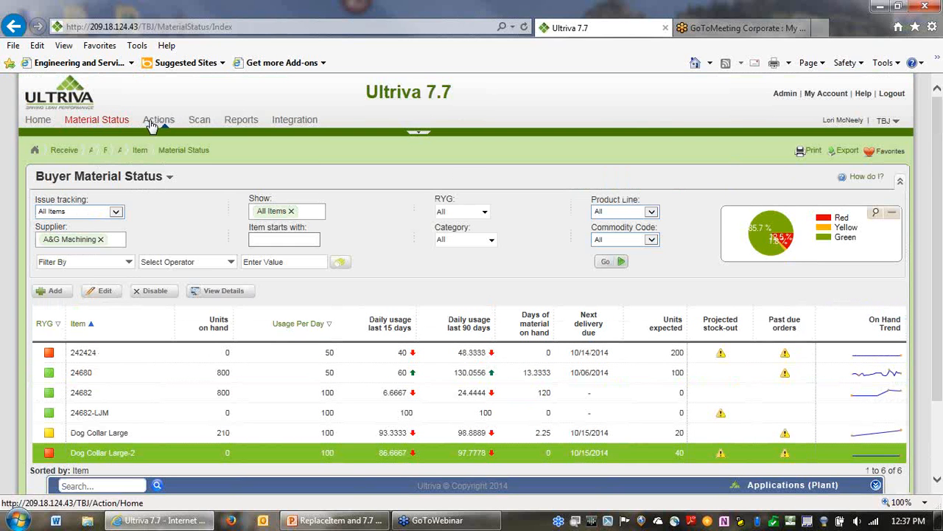
- Return to the Items list through the Admin page and review the card counts and statuses of Dog Collar Large-2 and Dog Collar Large
left_click(784, 95)
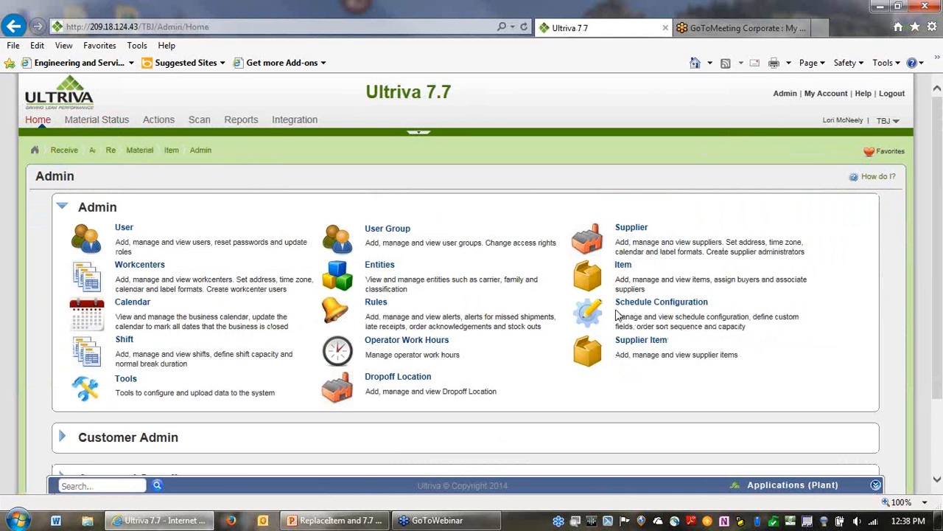
left_click(625, 273)
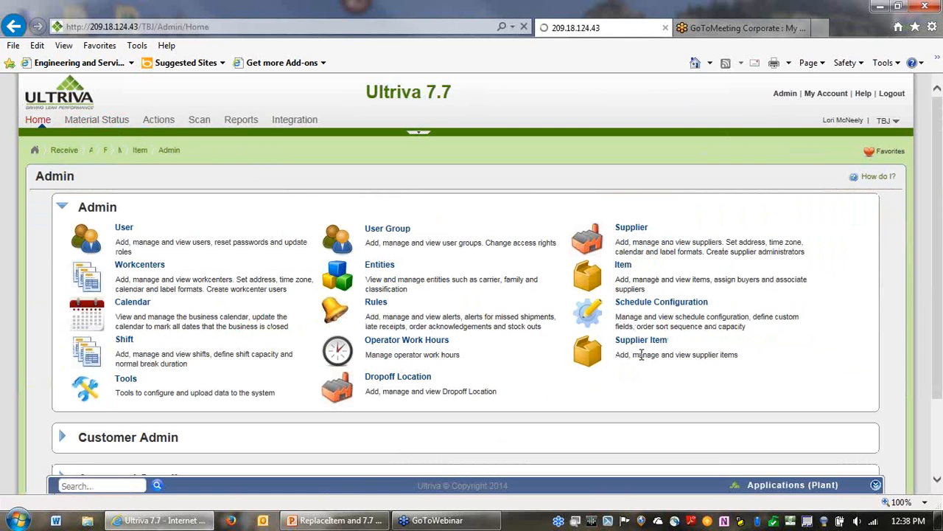
scroll(415, 414, "down", 2)
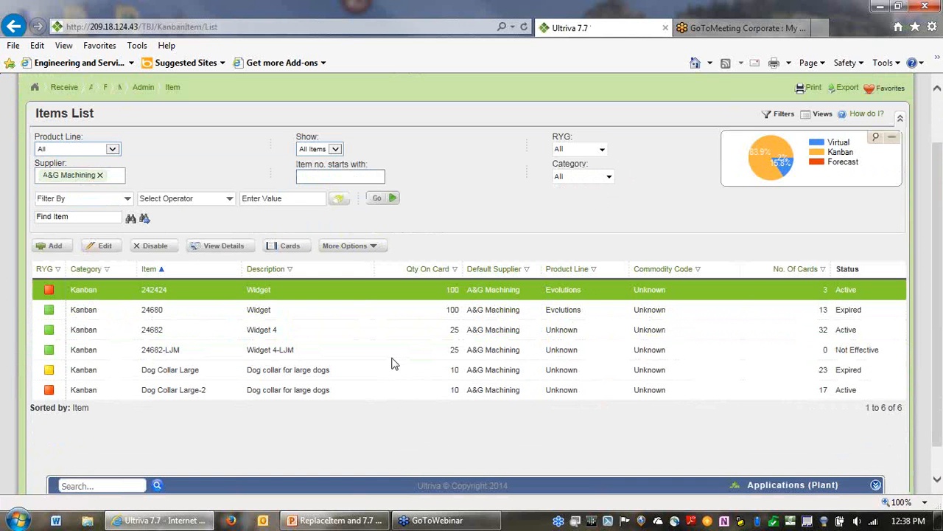
left_click(386, 397)
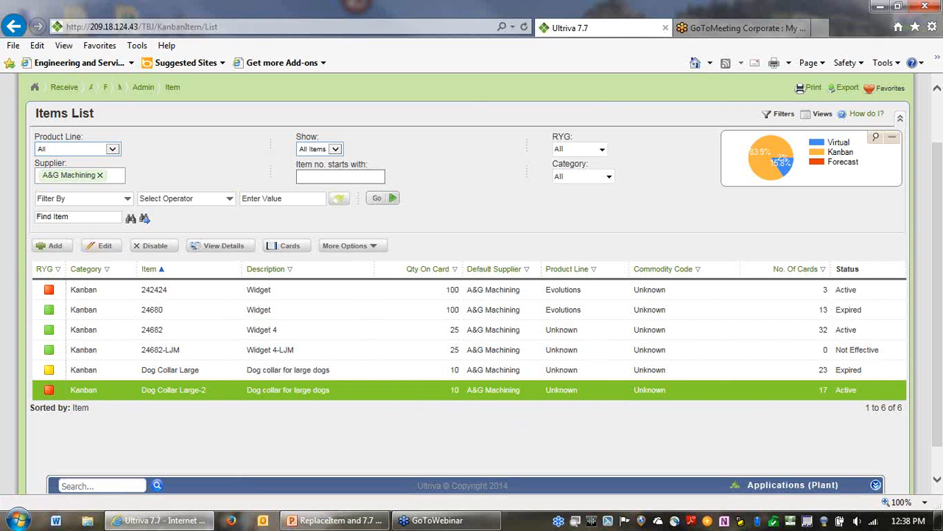
mouse_move(334, 524)
left_click(778, 377)
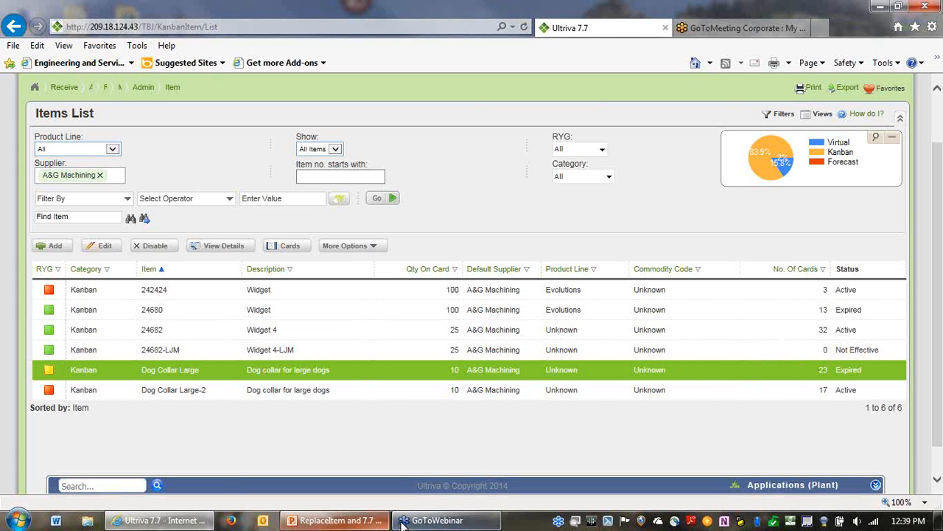
- Switch to the ReplaceItem PowerPoint slide show and advance to the Poll Question slide
left_click(335, 525)
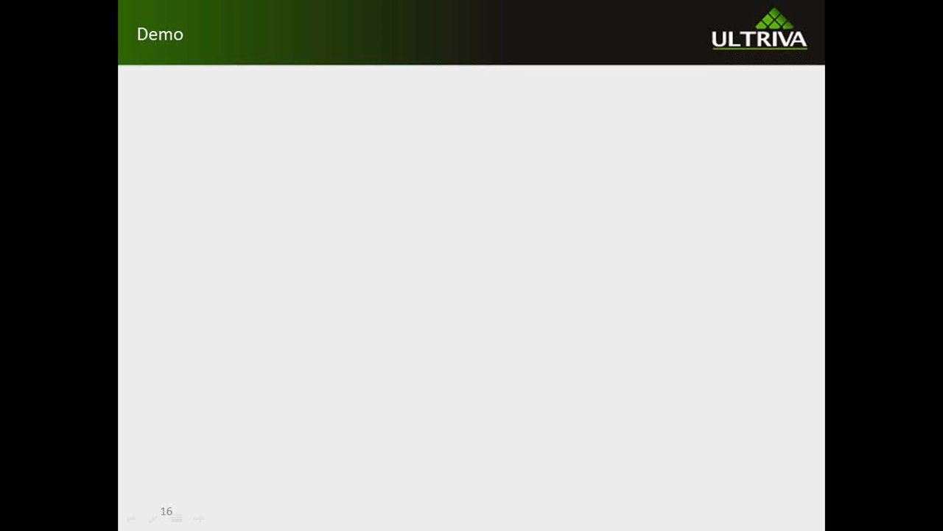
key("Right")
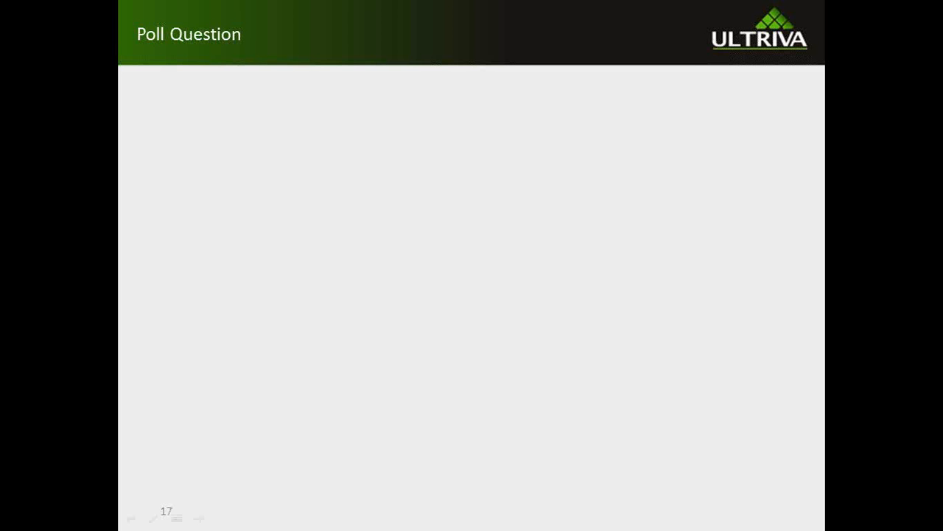